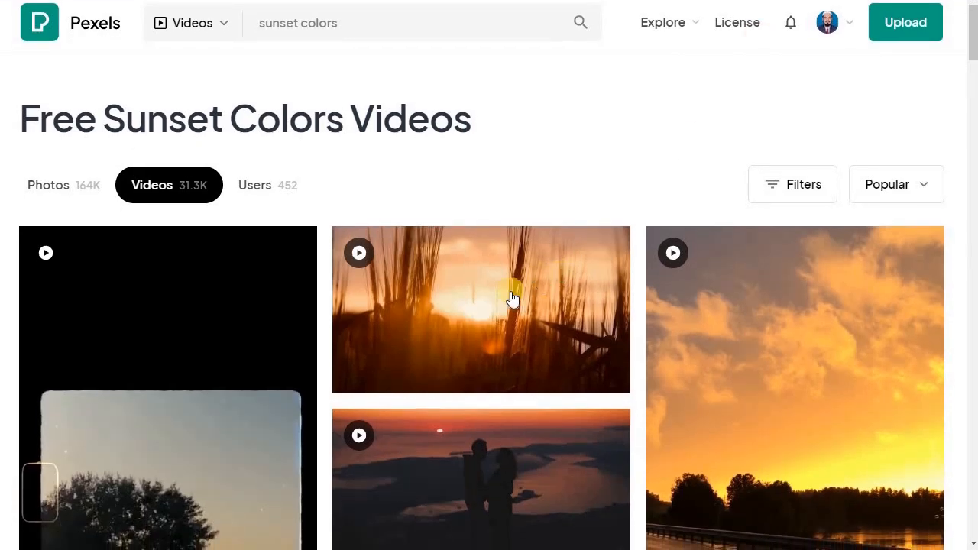
Browse the sunset colors video results for a clip suitable as a background
{"action": "scroll", "coordinate": [459, 244], "scroll_direction": "down", "scroll_amount": 6}
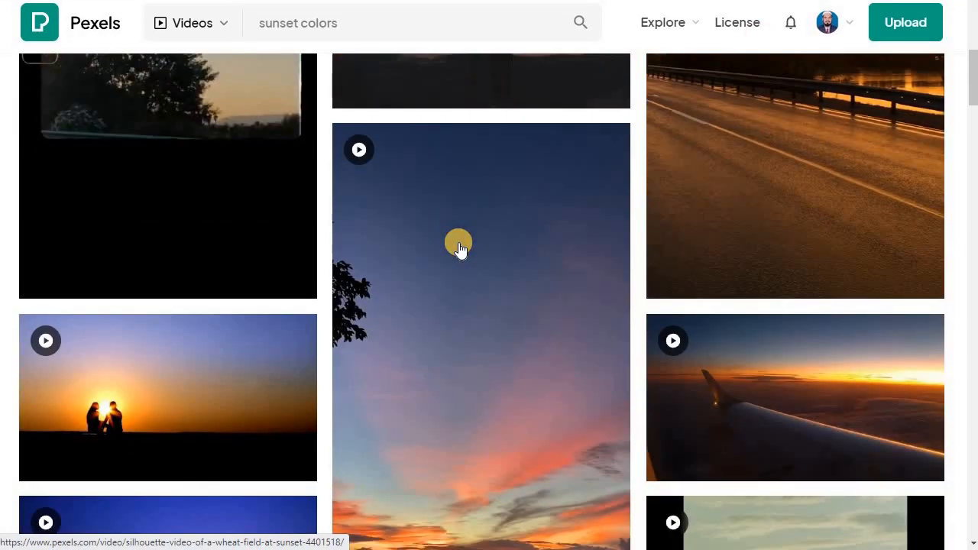
{"action": "scroll", "coordinate": [459, 245], "scroll_direction": "down", "scroll_amount": 7}
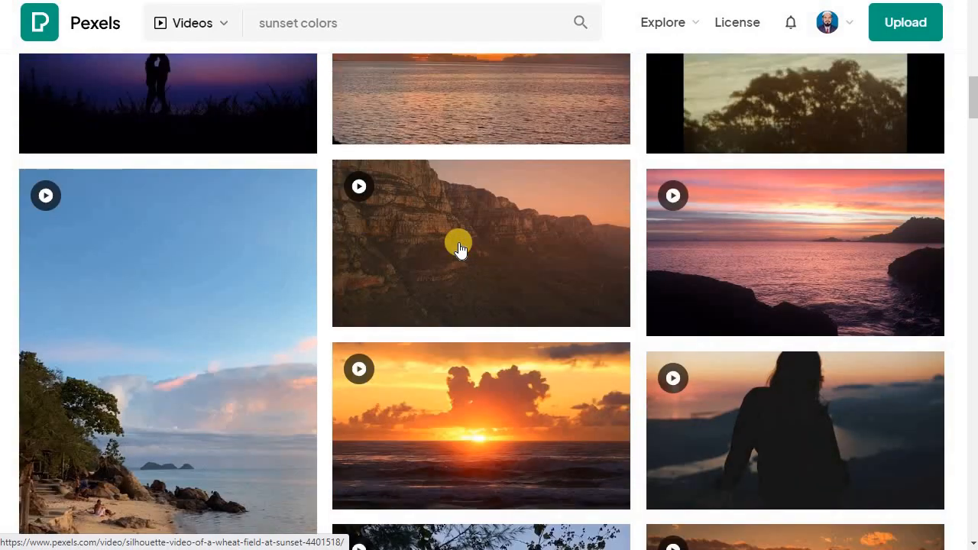
{"action": "scroll", "coordinate": [459, 248], "scroll_direction": "down", "scroll_amount": 6}
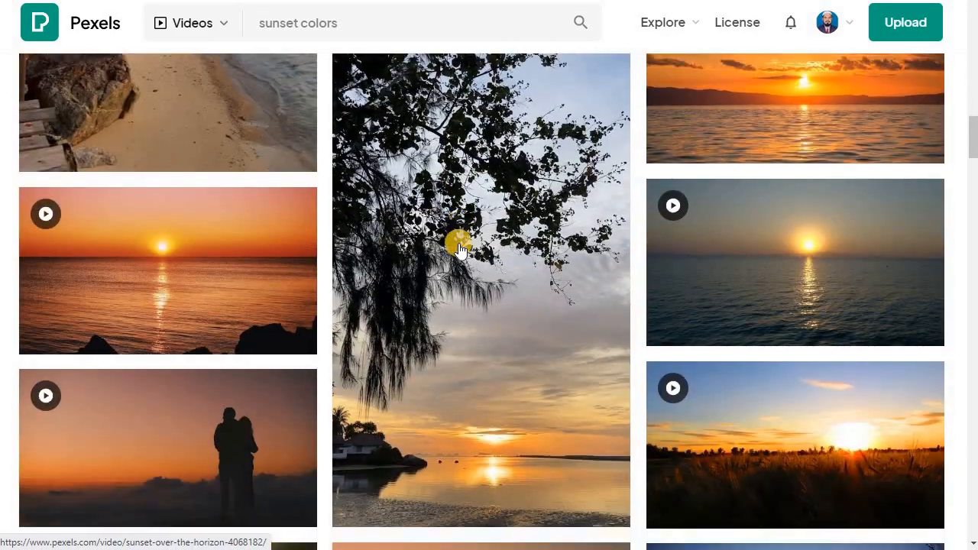
{"action": "scroll", "coordinate": [459, 249], "scroll_direction": "down", "scroll_amount": 10}
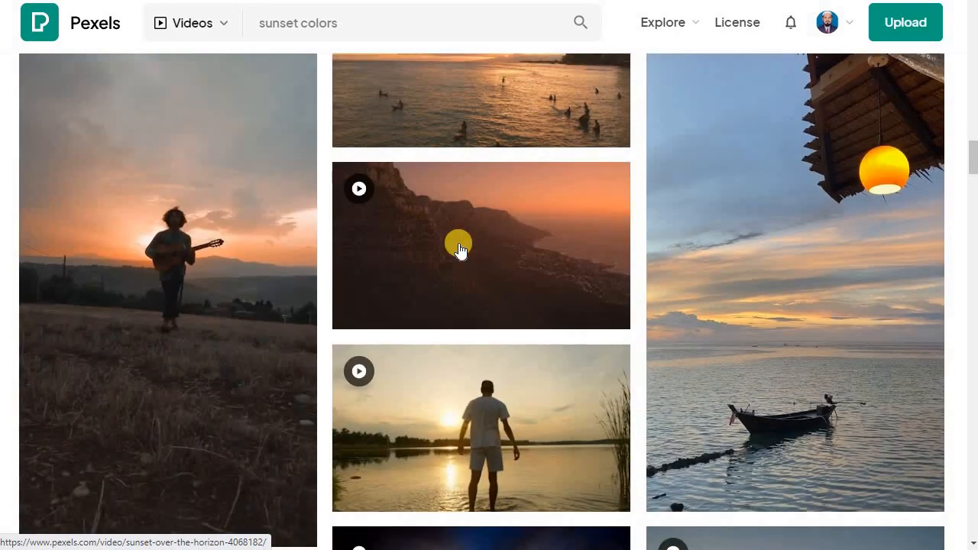
{"action": "scroll", "coordinate": [459, 248], "scroll_direction": "down", "scroll_amount": 6}
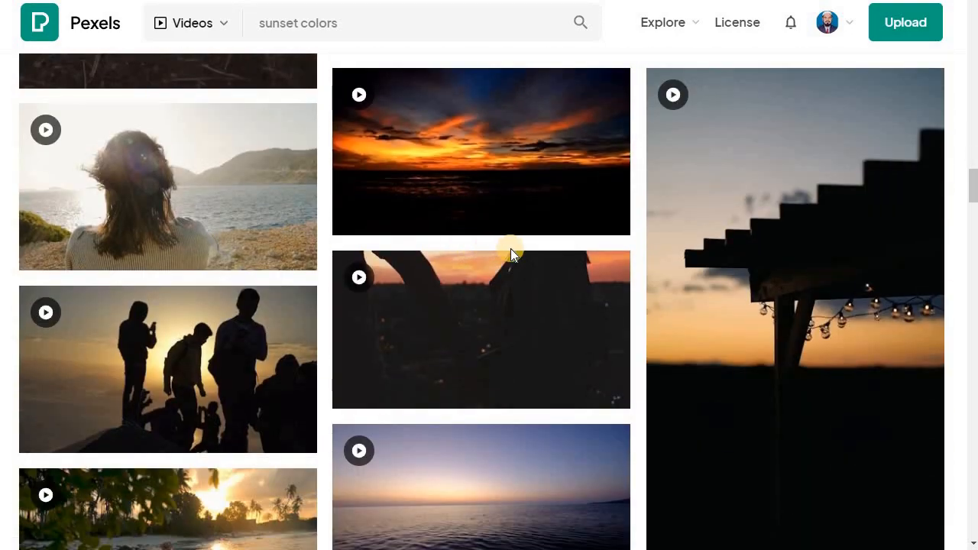
{"action": "scroll", "coordinate": [510, 249], "scroll_direction": "down", "scroll_amount": 3}
{"action": "scroll", "coordinate": [510, 249], "scroll_direction": "down", "scroll_amount": 2}
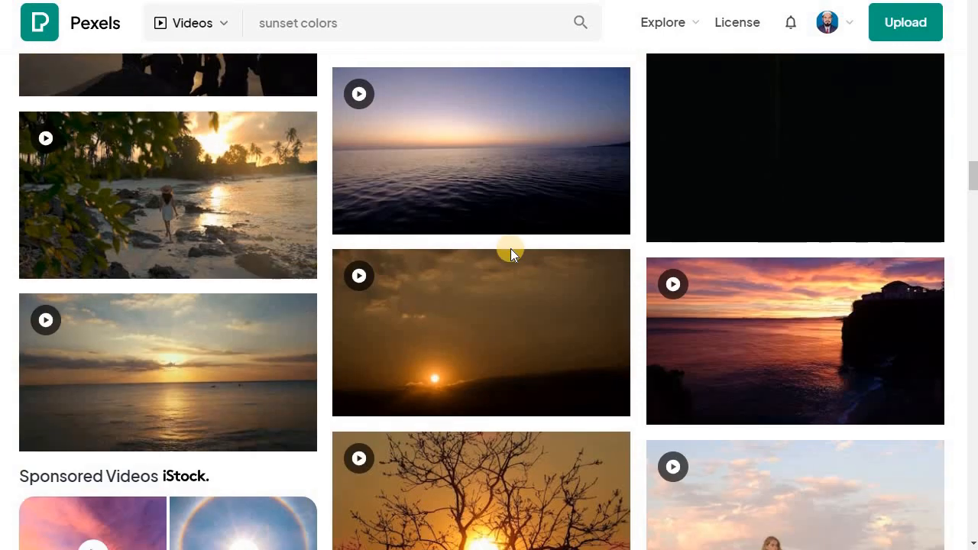
{"action": "scroll", "coordinate": [510, 249], "scroll_direction": "down", "scroll_amount": 4}
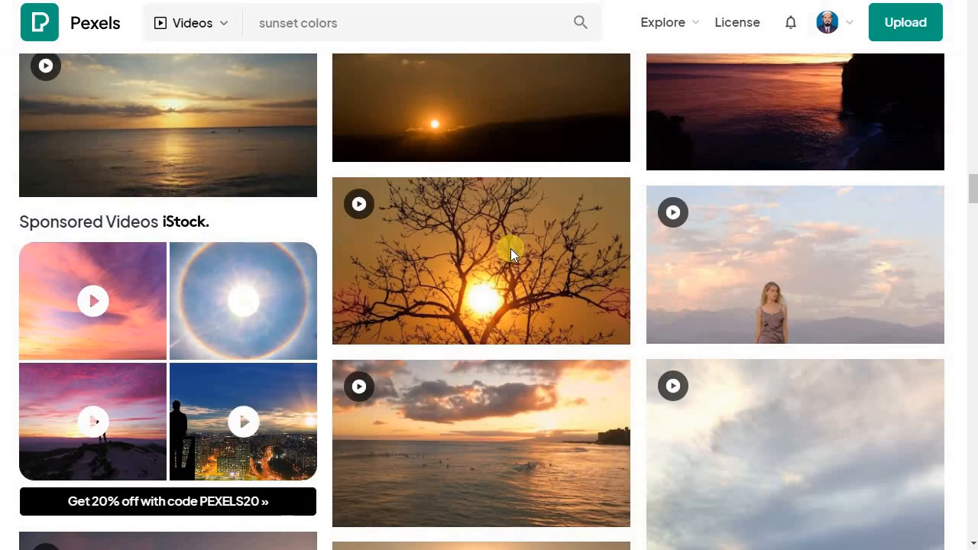
{"action": "scroll", "coordinate": [510, 249], "scroll_direction": "down", "scroll_amount": 3}
{"action": "scroll", "coordinate": [511, 249], "scroll_direction": "down", "scroll_amount": 3}
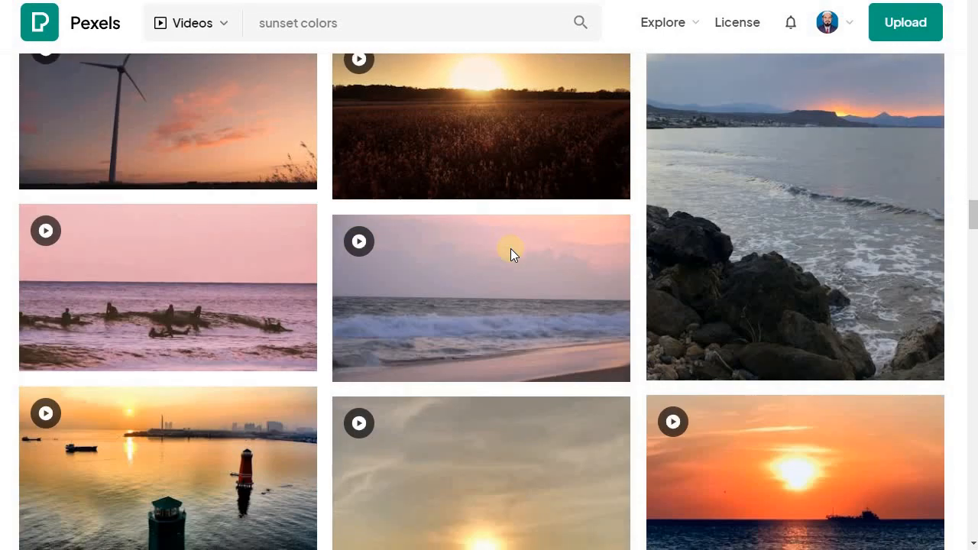
{"action": "scroll", "coordinate": [510, 248], "scroll_direction": "down", "scroll_amount": 3}
{"action": "scroll", "coordinate": [511, 248], "scroll_direction": "down", "scroll_amount": 3}
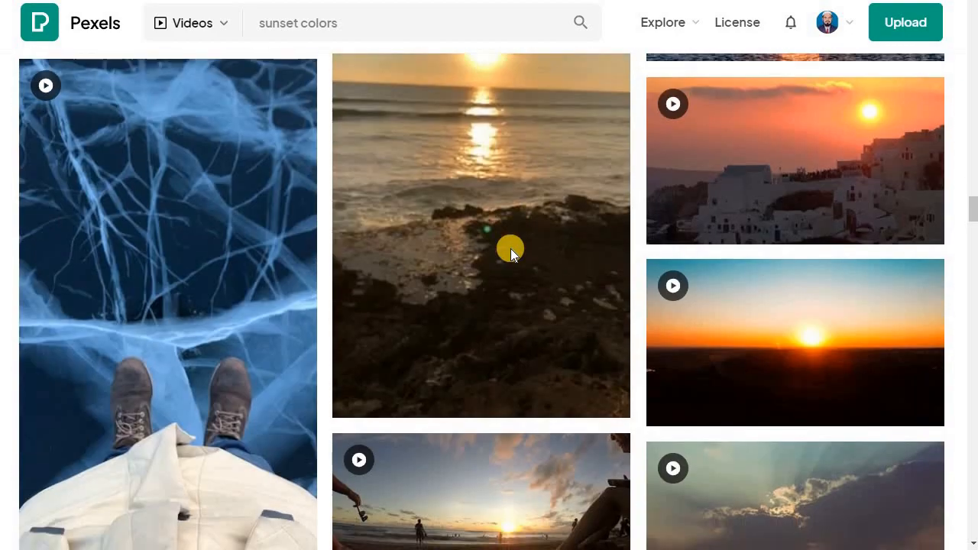
{"action": "scroll", "coordinate": [511, 249], "scroll_direction": "down", "scroll_amount": 3}
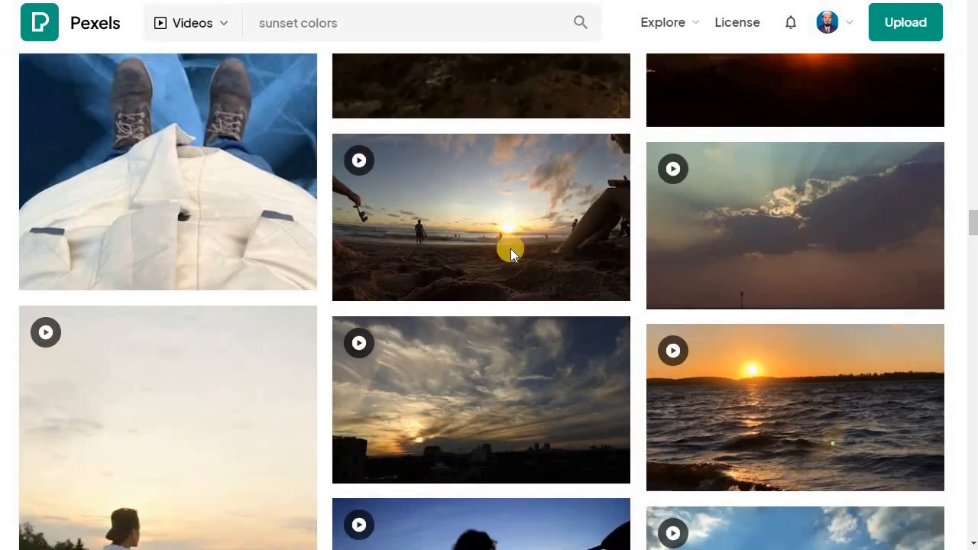
{"action": "scroll", "coordinate": [511, 248], "scroll_direction": "down", "scroll_amount": 3}
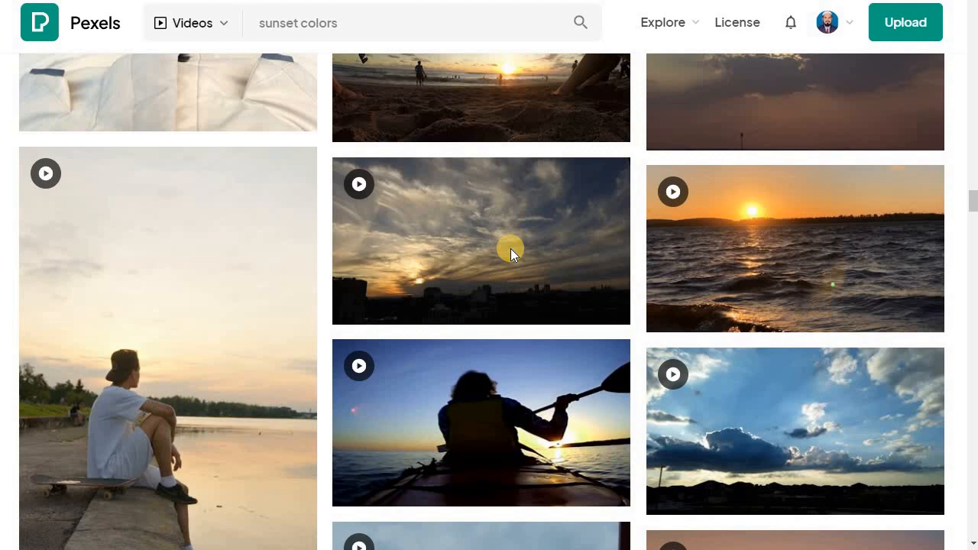
Download the clip of the orange sunset over dark, choppy water as "Pixcel video" and show the saved file in its Desktop folder
{"action": "mouse_move", "coordinate": [786, 256]}
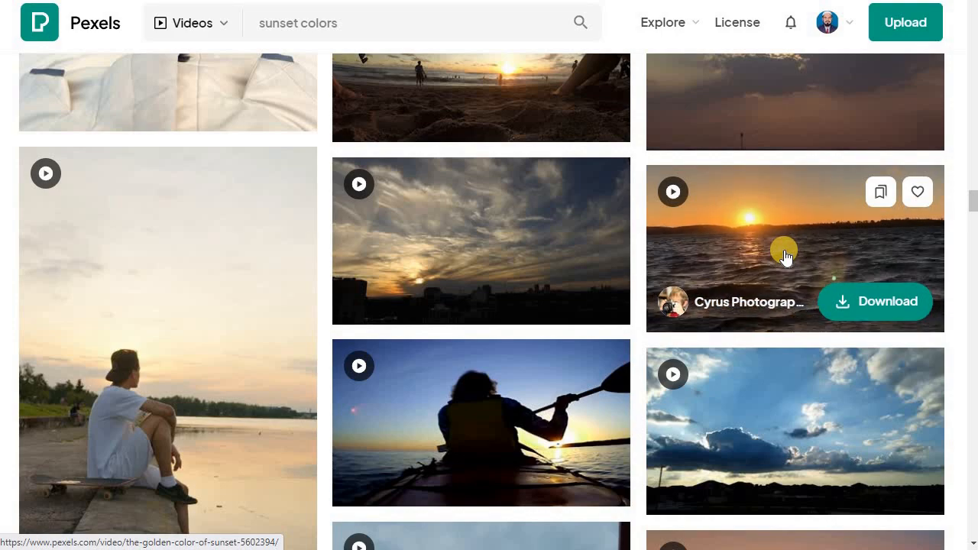
{"action": "left_click", "coordinate": [883, 309]}
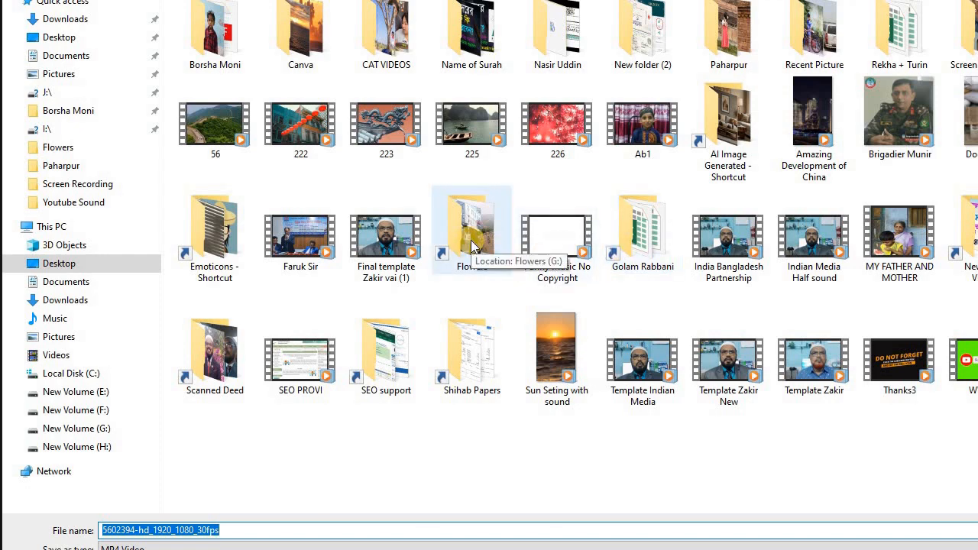
{"action": "type", "text": "Pixcel video"}
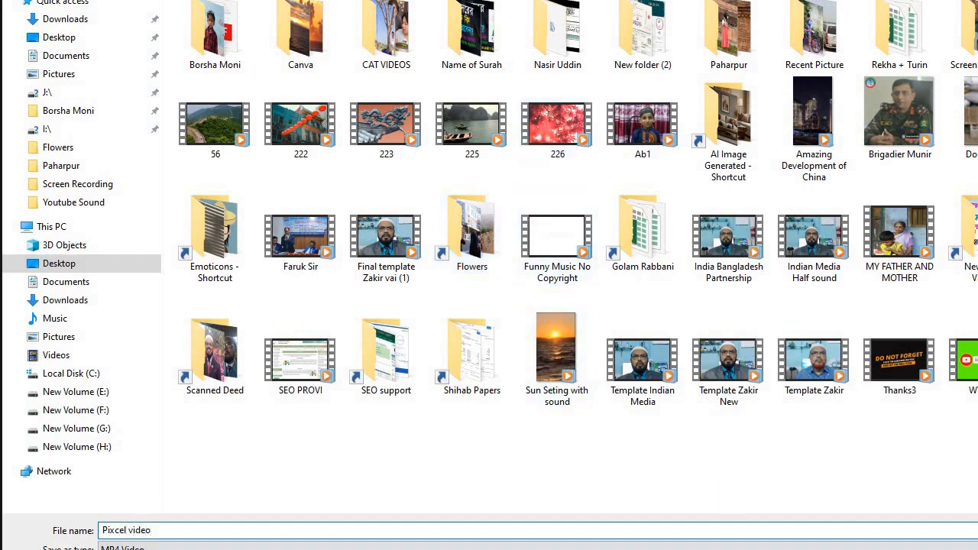
{"action": "key", "text": "Return"}
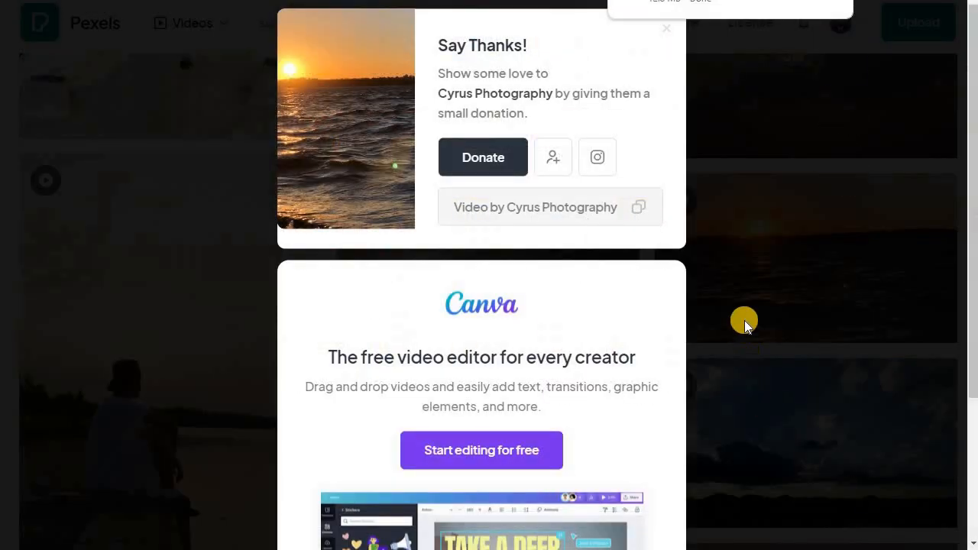
{"action": "left_click", "coordinate": [817, 13]}
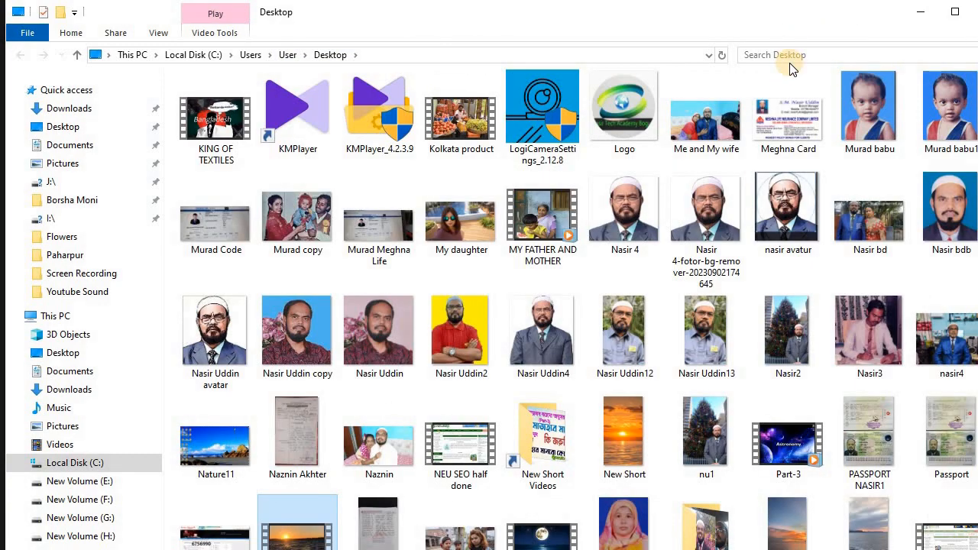
{"action": "scroll", "coordinate": [699, 183], "scroll_direction": "down", "scroll_amount": 5}
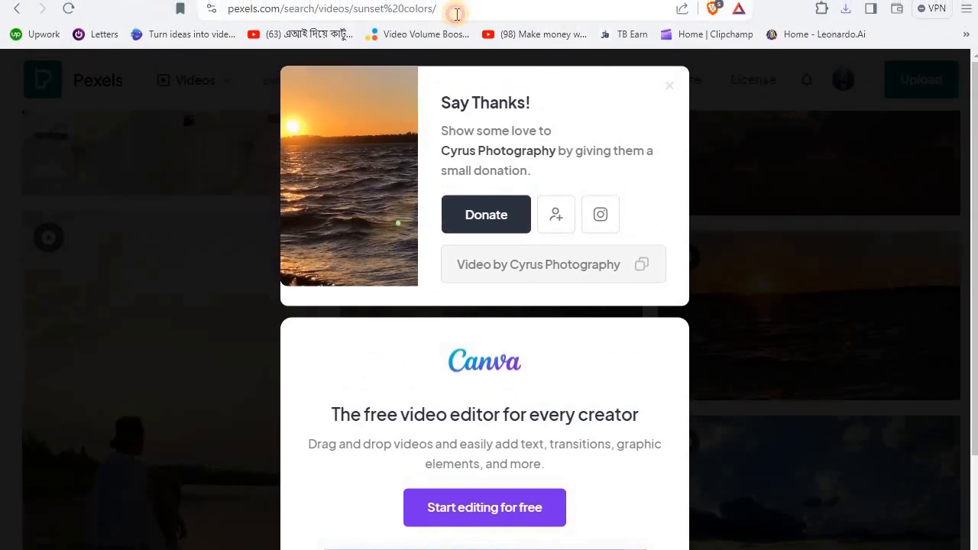
Switch to Canva by loading canva.com in the browser
{"action": "left_click", "coordinate": [457, 14]}
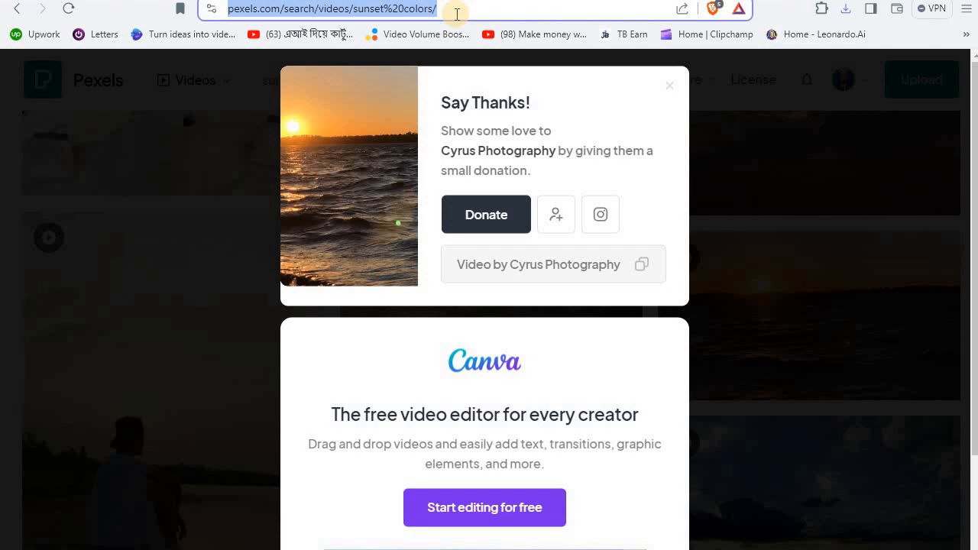
{"action": "type", "text": "চা"}
{"action": "key", "text": "BackSpace"}
{"action": "key", "text": "BackSpace"}
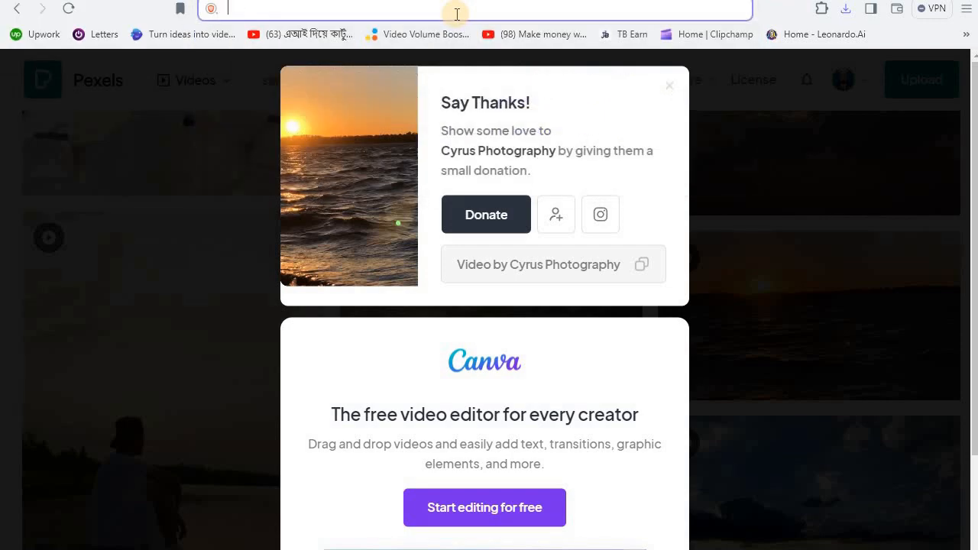
{"action": "type", "text": "can"}
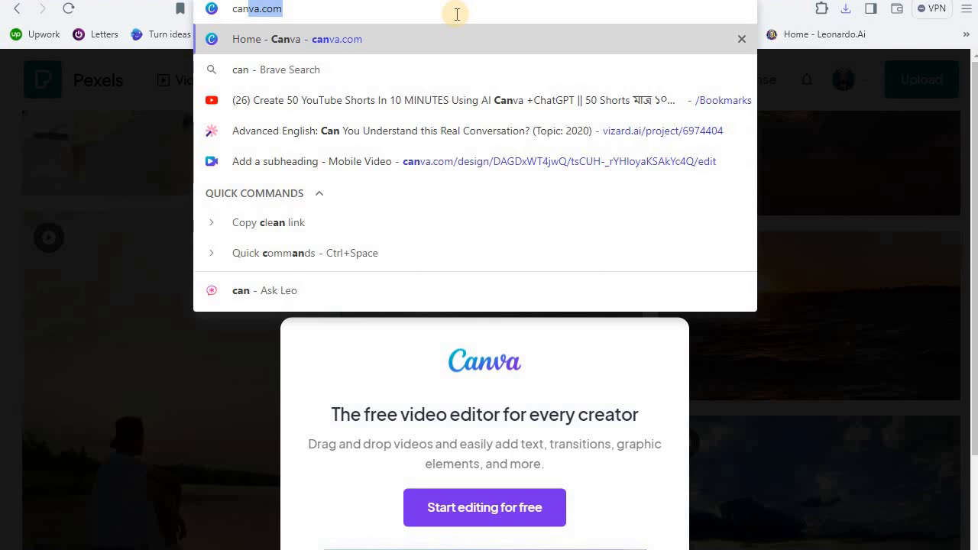
{"action": "key", "text": "Return"}
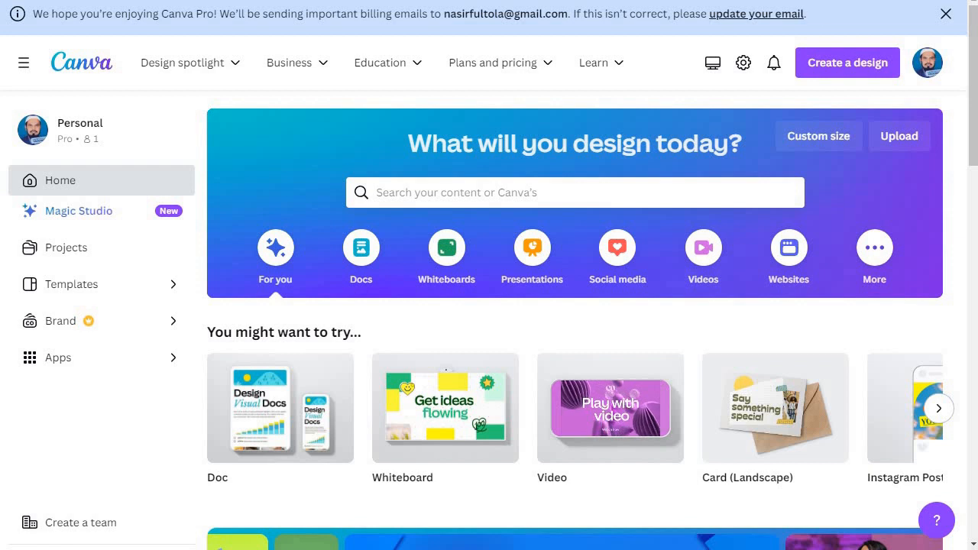
Create a new blank design in the YouTube Shorts format, finding it with the search "youtube shorts"
{"action": "left_click", "coordinate": [843, 67]}
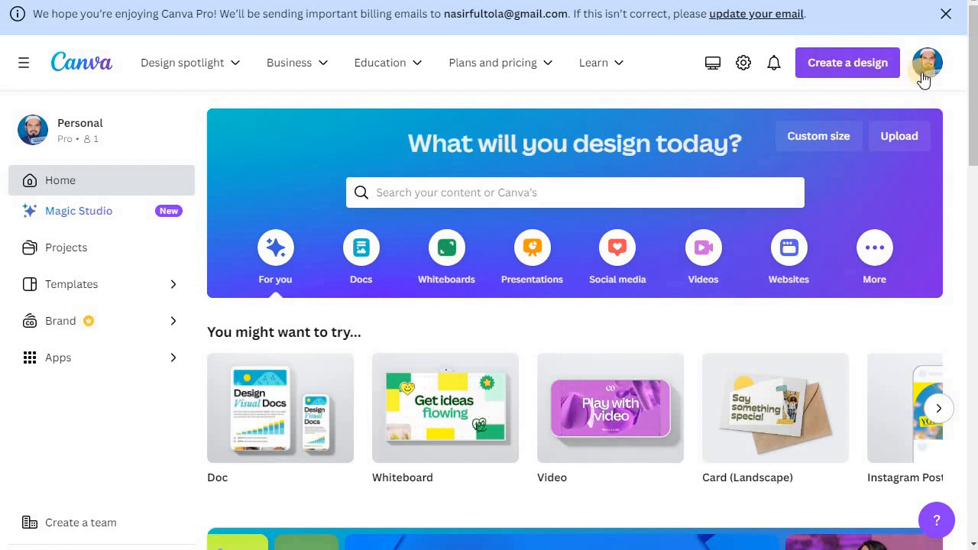
{"action": "left_click", "coordinate": [831, 62]}
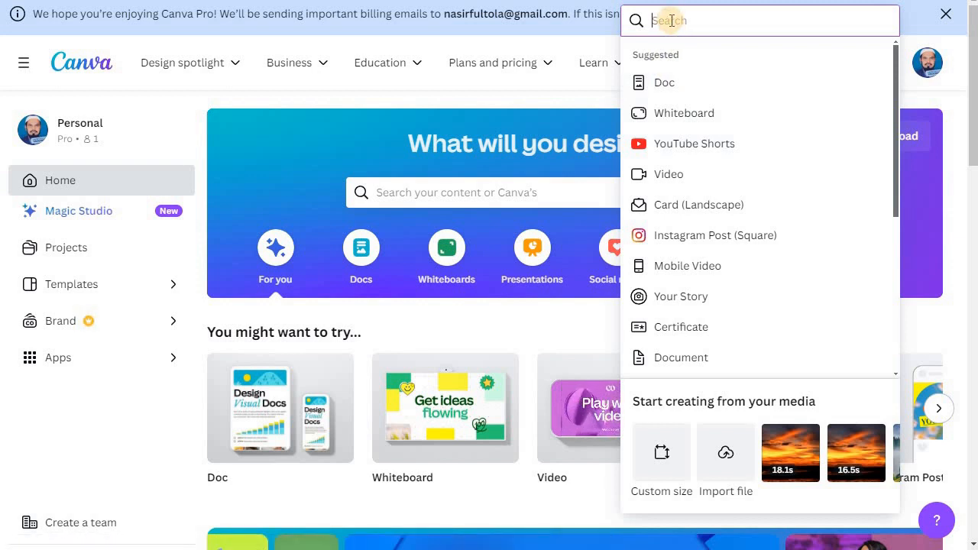
{"action": "type", "text": "you"}
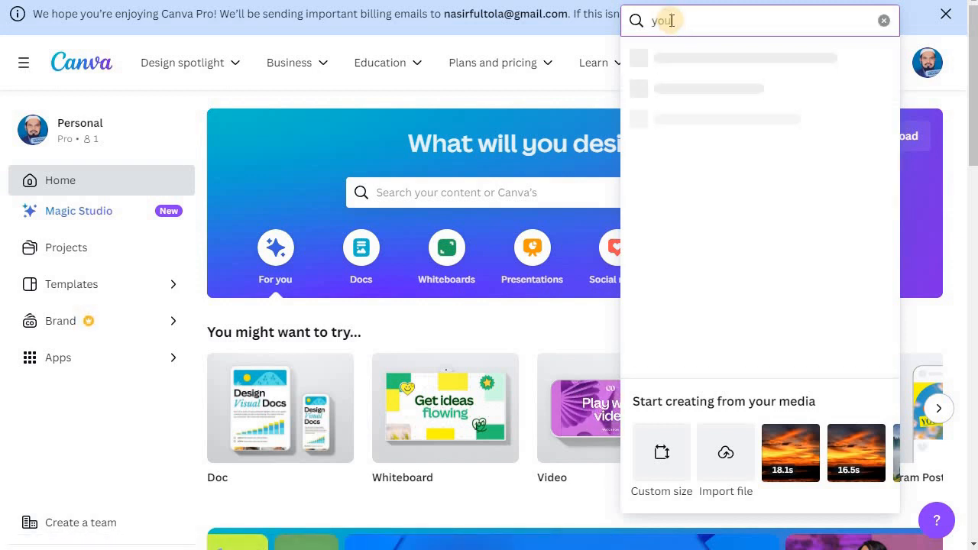
{"action": "type", "text": "tube "}
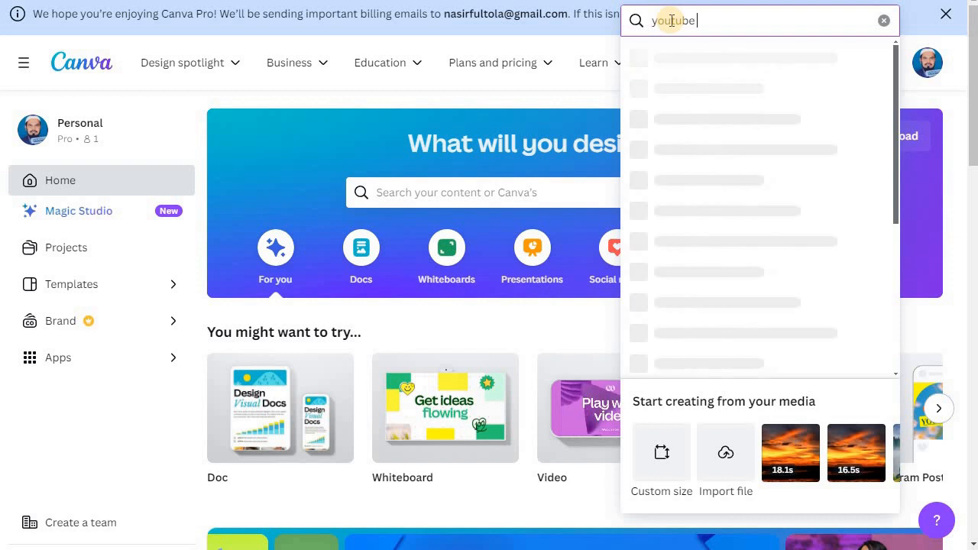
{"action": "type", "text": "shorts"}
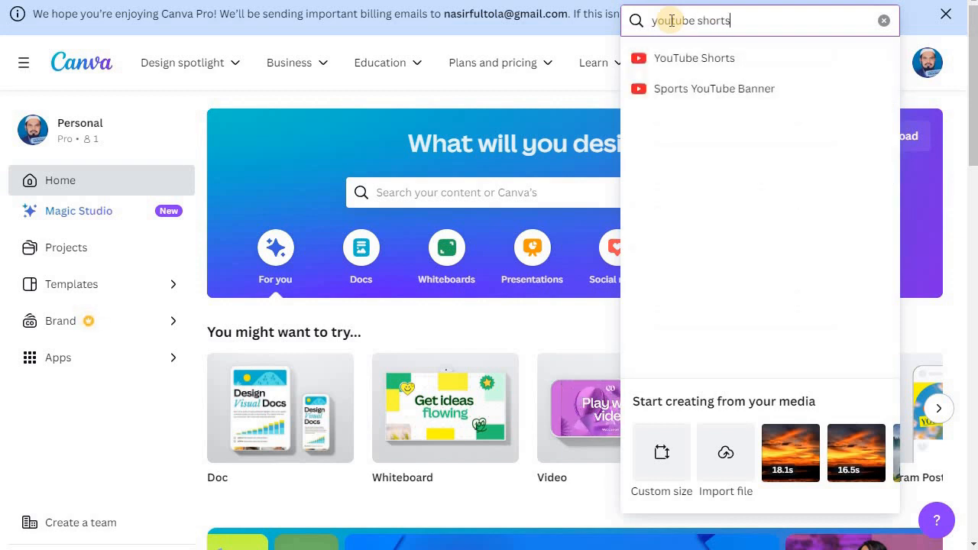
{"action": "left_click", "coordinate": [695, 57]}
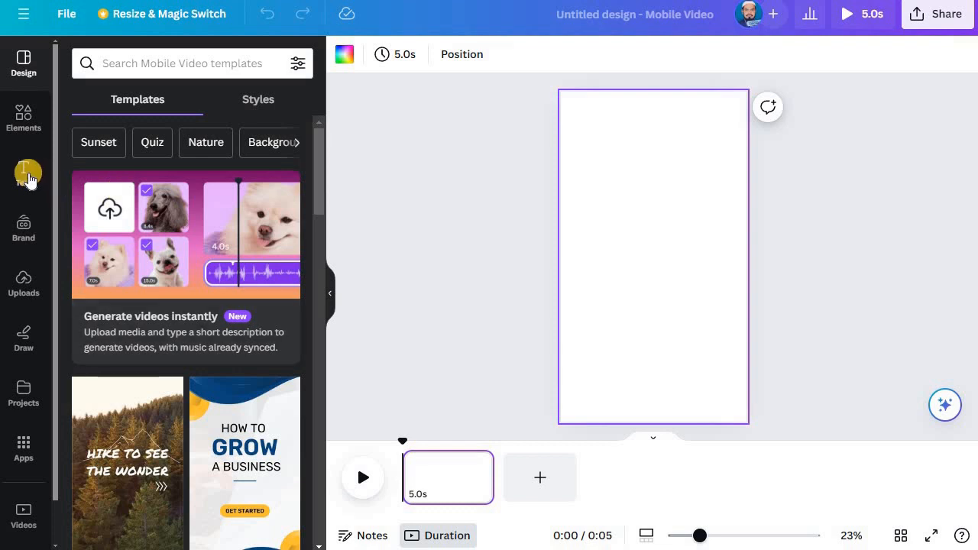
Upload the "Pixcel video" file from the Desktop to the uploaded videos of the design
{"action": "left_click", "coordinate": [27, 279]}
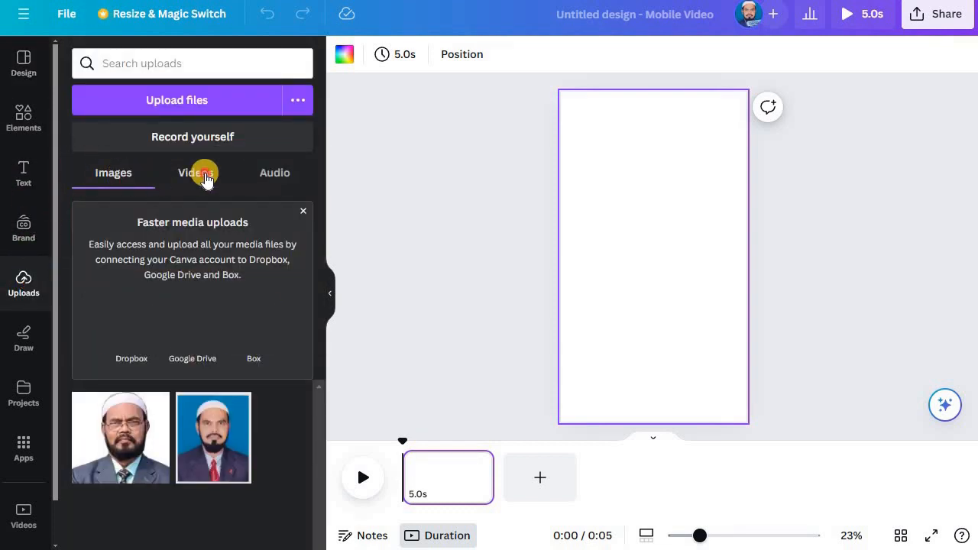
{"action": "left_click", "coordinate": [203, 175]}
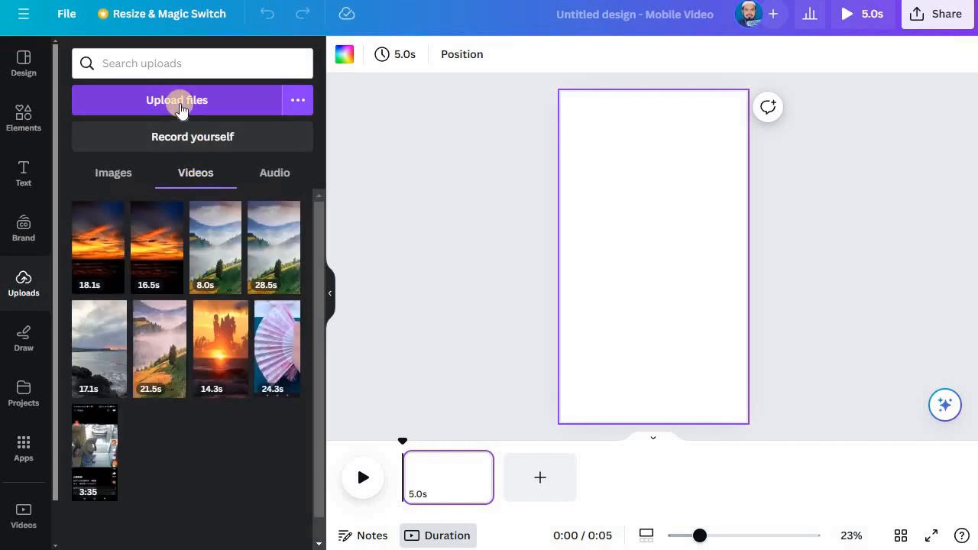
{"action": "left_click", "coordinate": [181, 109]}
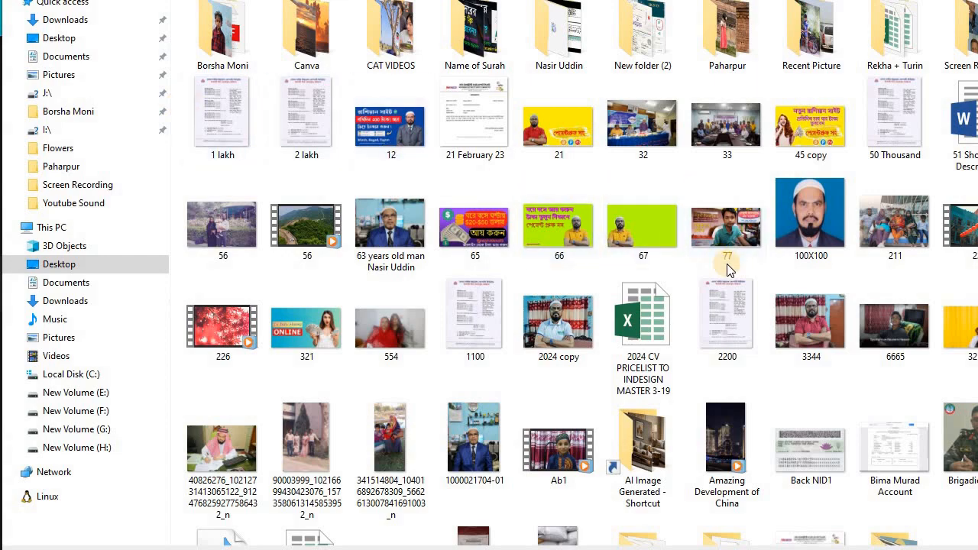
{"action": "scroll", "coordinate": [728, 270], "scroll_direction": "down", "scroll_amount": 8}
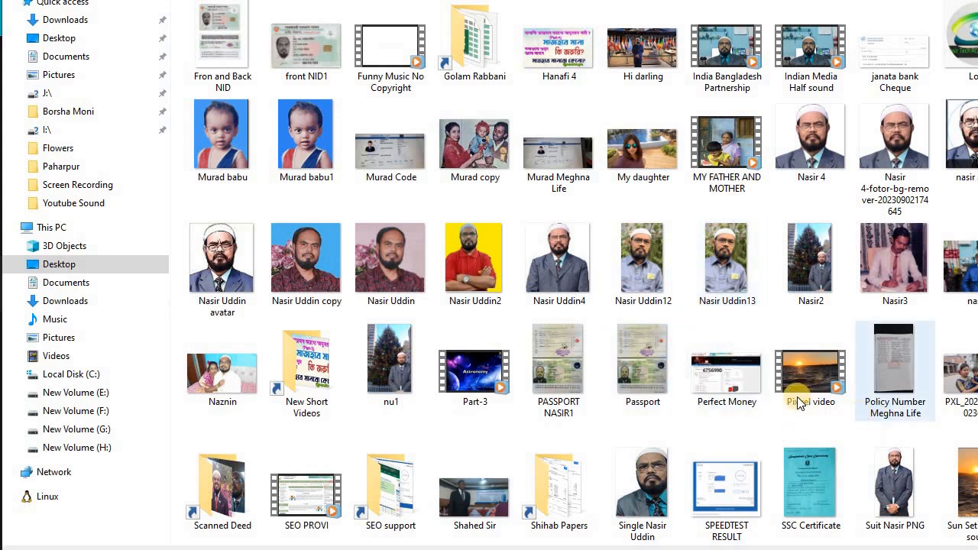
{"action": "left_click", "coordinate": [797, 375]}
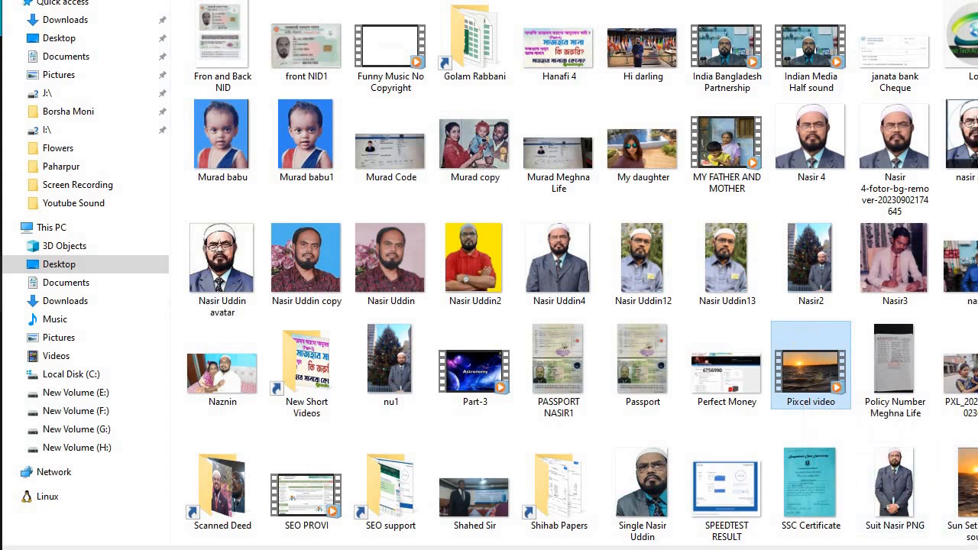
{"action": "mouse_move", "coordinate": [977, 549]}
{"action": "left_mouse_down"}
{"action": "mouse_move", "coordinate": [972, 494]}
{"action": "mouse_move", "coordinate": [965, 499]}
{"action": "mouse_move", "coordinate": [974, 501]}
{"action": "mouse_move", "coordinate": [977, 545]}
{"action": "left_mouse_up"}
{"action": "scroll", "coordinate": [717, 430], "scroll_direction": "down", "scroll_amount": 4}
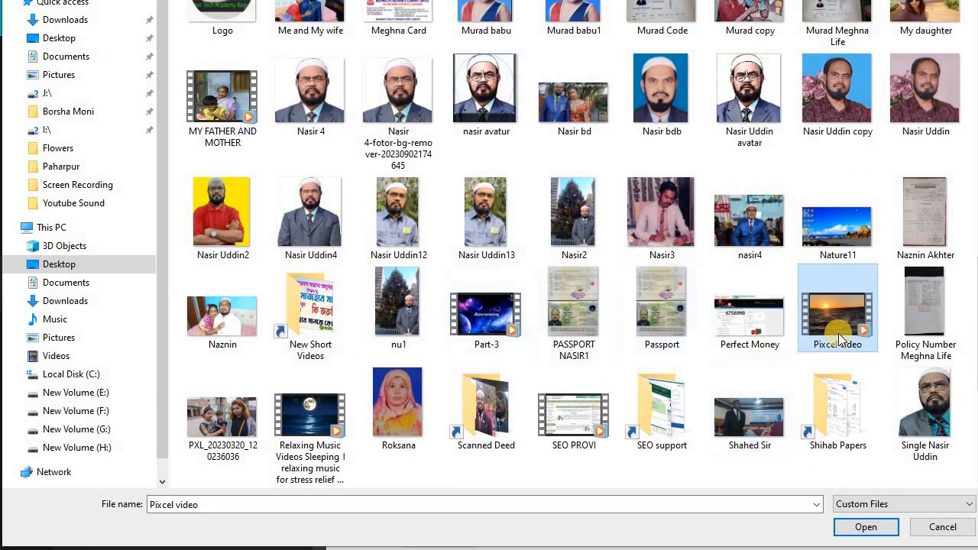
{"action": "left_click", "coordinate": [848, 526]}
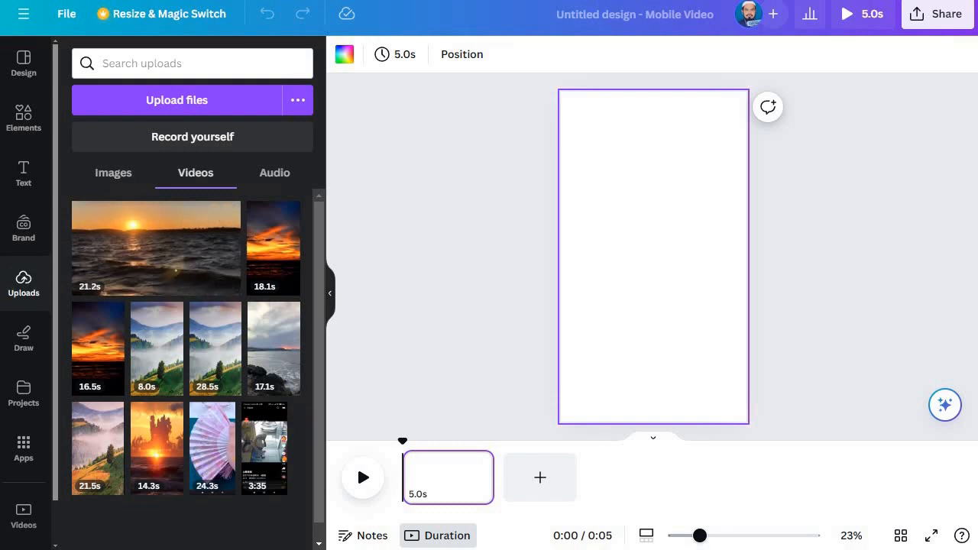
{"action": "mouse_move", "coordinate": [142, 257]}
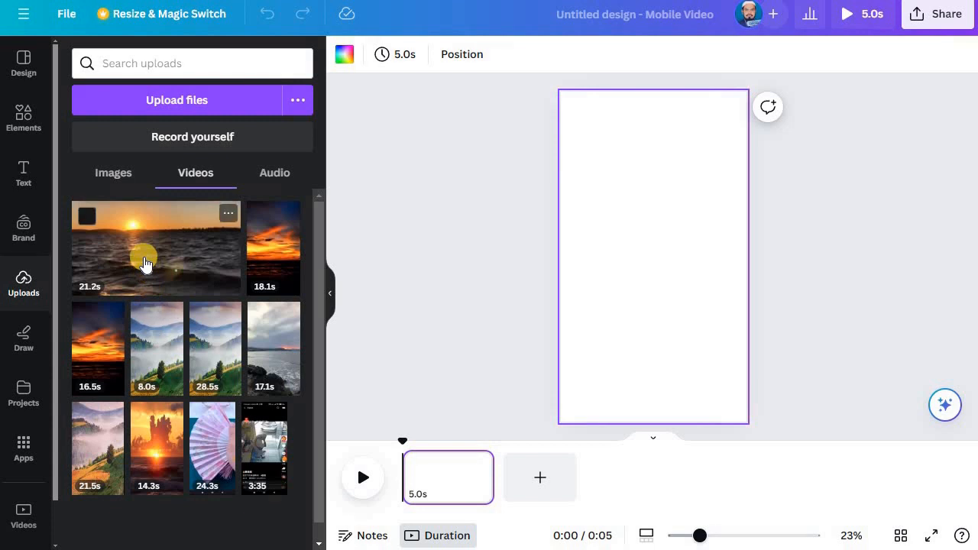
Place the uploaded 21.2 s sunset video on the page and enlarge it until it spans the full page height
{"action": "left_click", "coordinate": [146, 264]}
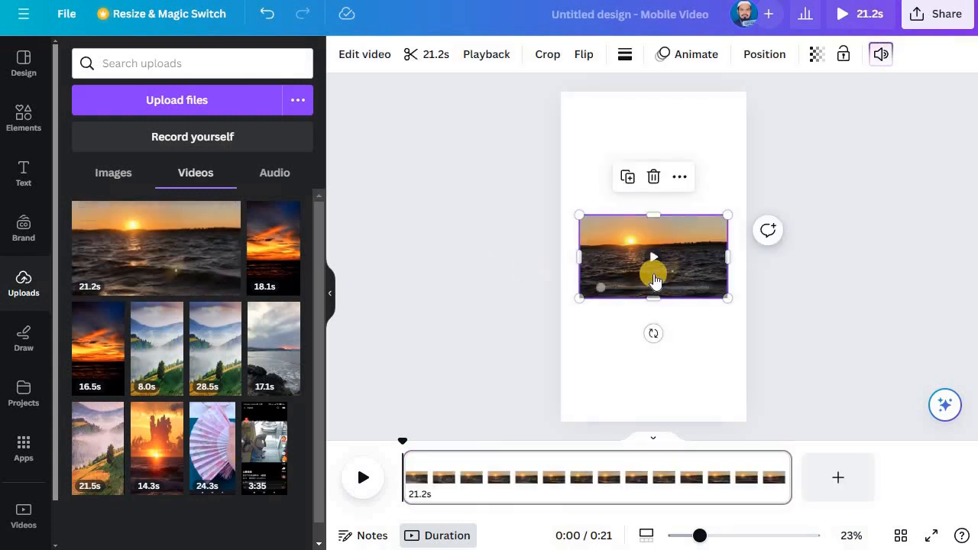
{"action": "left_click_drag", "start_coordinate": [580, 214], "coordinate": [544, 141]}
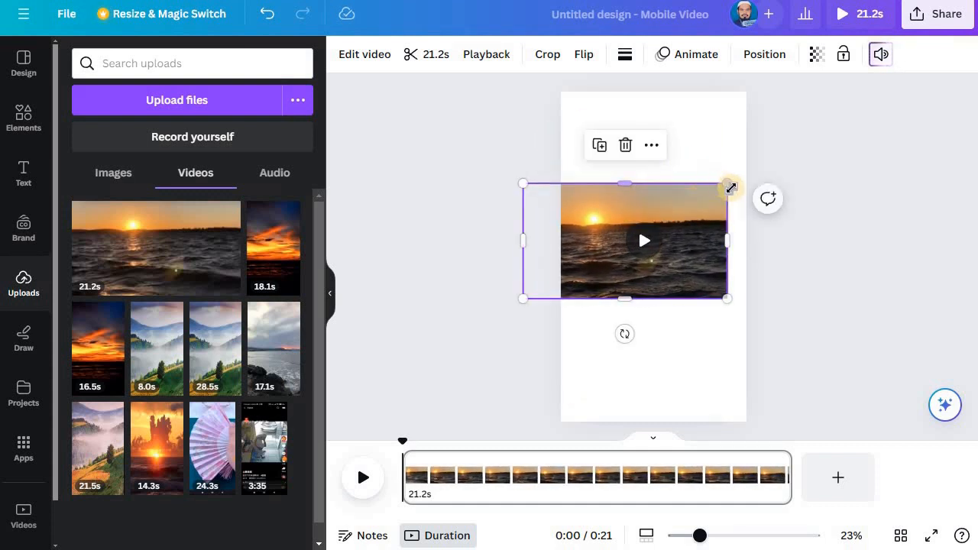
{"action": "left_click_drag", "start_coordinate": [726, 184], "coordinate": [821, 102]}
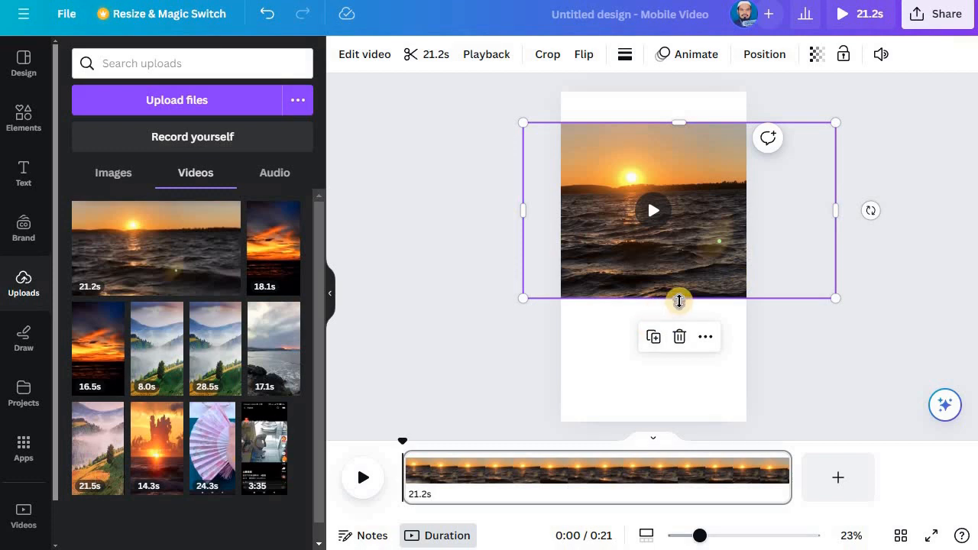
{"action": "left_click_drag", "start_coordinate": [680, 301], "coordinate": [683, 399]}
{"action": "left_click_drag", "start_coordinate": [684, 429], "coordinate": [681, 421]}
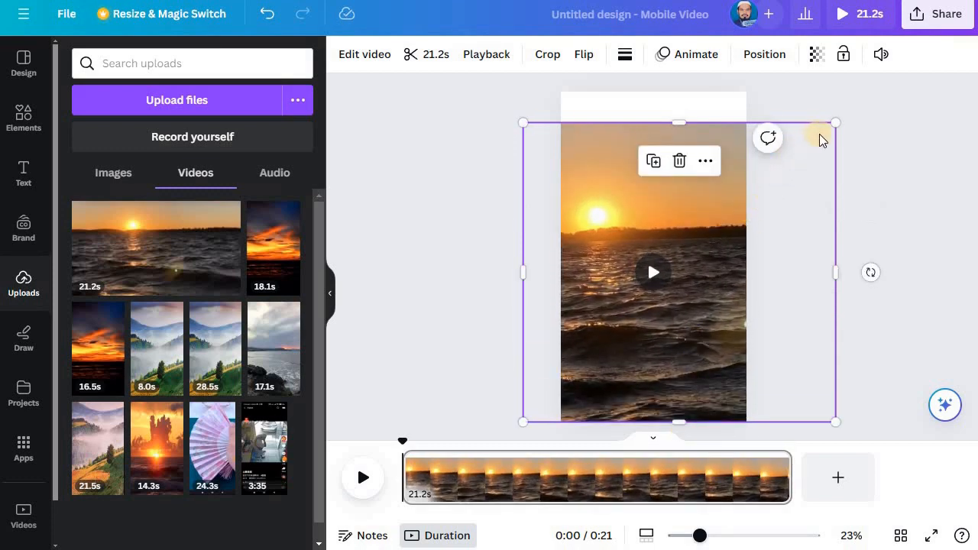
{"action": "left_click_drag", "start_coordinate": [678, 124], "coordinate": [675, 92]}
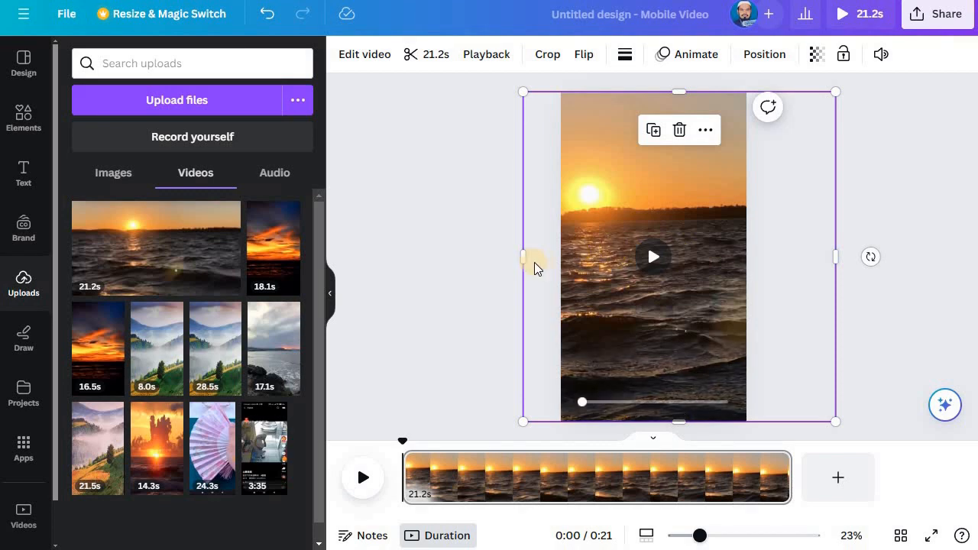
Crop the video's left and right sides to the page edges, keeping the sun in the frame
{"action": "left_click_drag", "start_coordinate": [535, 260], "coordinate": [560, 260]}
{"action": "left_click_drag", "start_coordinate": [675, 290], "coordinate": [705, 292]}
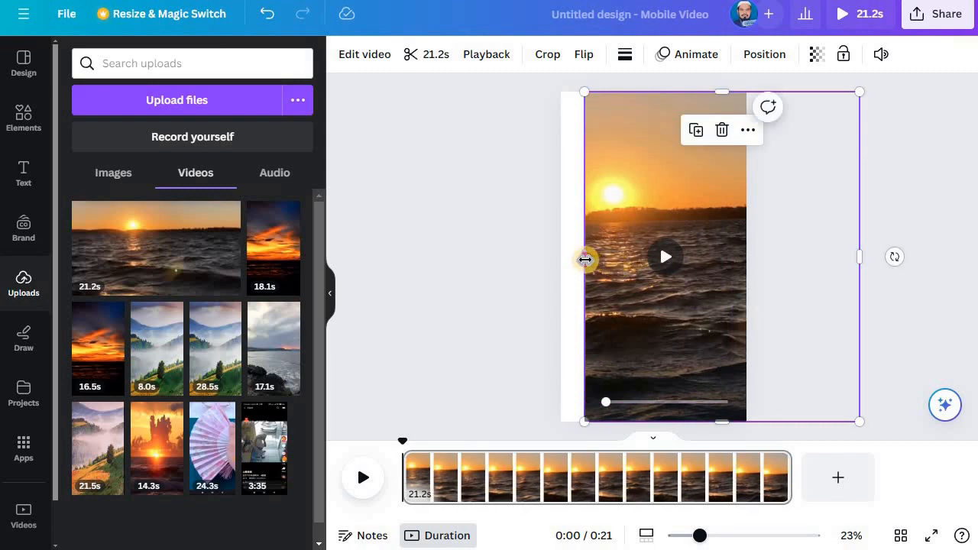
{"action": "left_click_drag", "start_coordinate": [585, 260], "coordinate": [561, 258]}
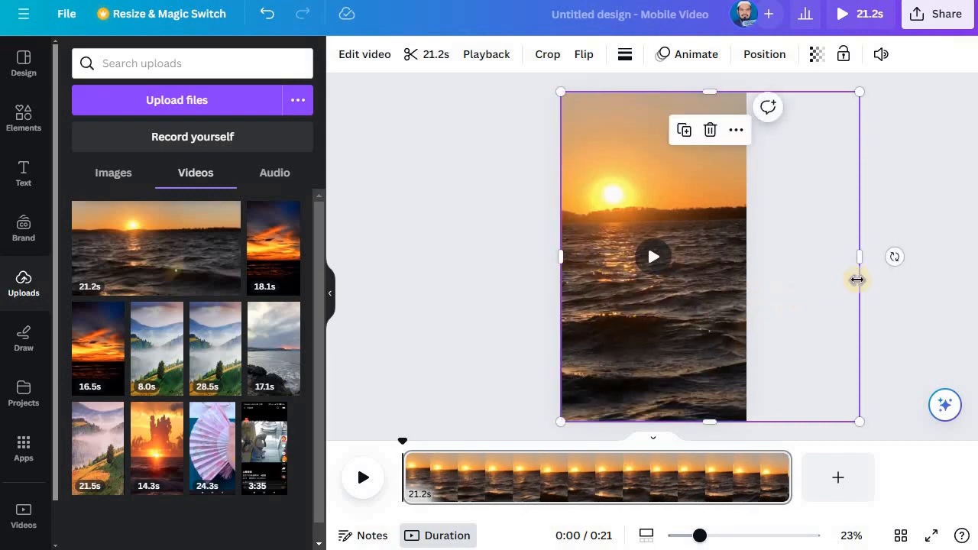
{"action": "left_click_drag", "start_coordinate": [859, 256], "coordinate": [746, 260]}
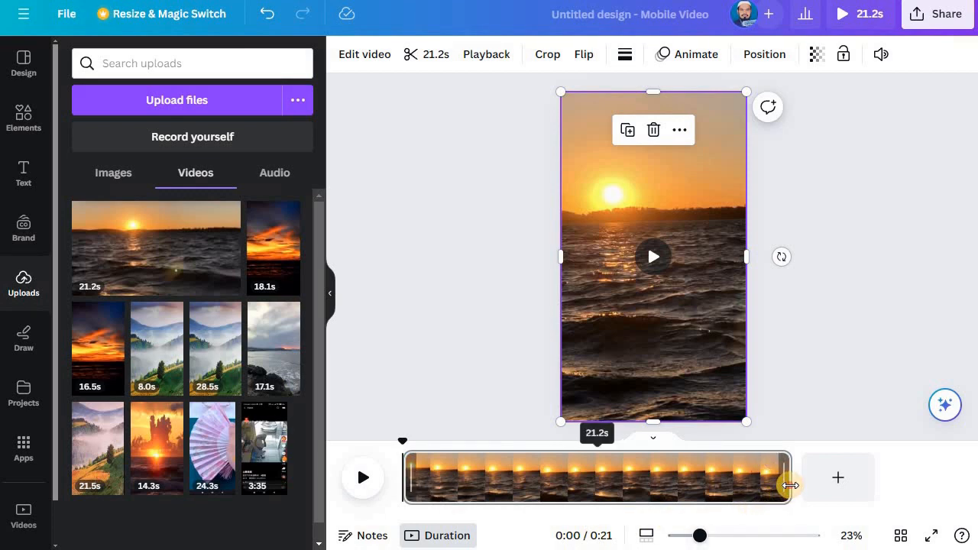
Trim the sunset clip to 20.0 s, preview its playback and return to the start
{"action": "left_click_drag", "start_coordinate": [789, 486], "coordinate": [769, 486]}
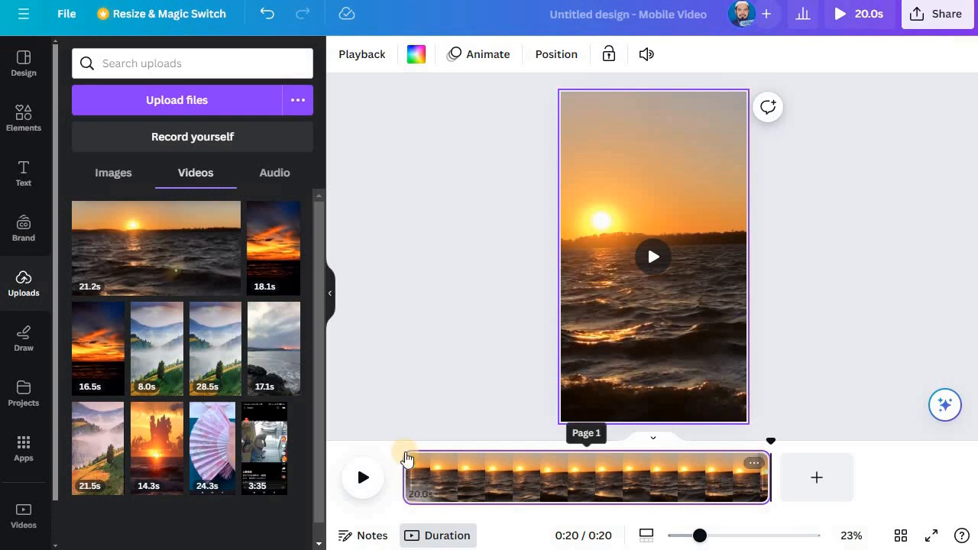
{"action": "left_click", "coordinate": [405, 458]}
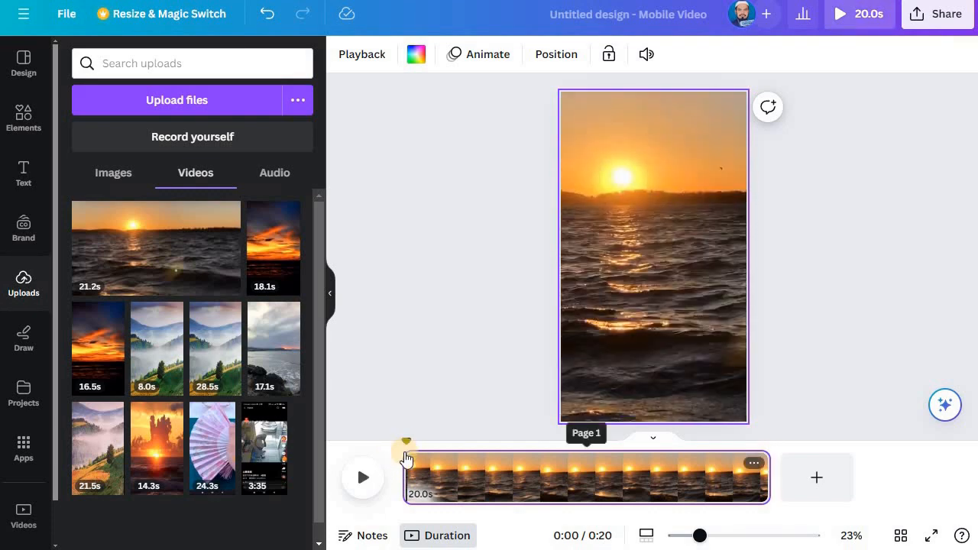
{"action": "left_click", "coordinate": [365, 479]}
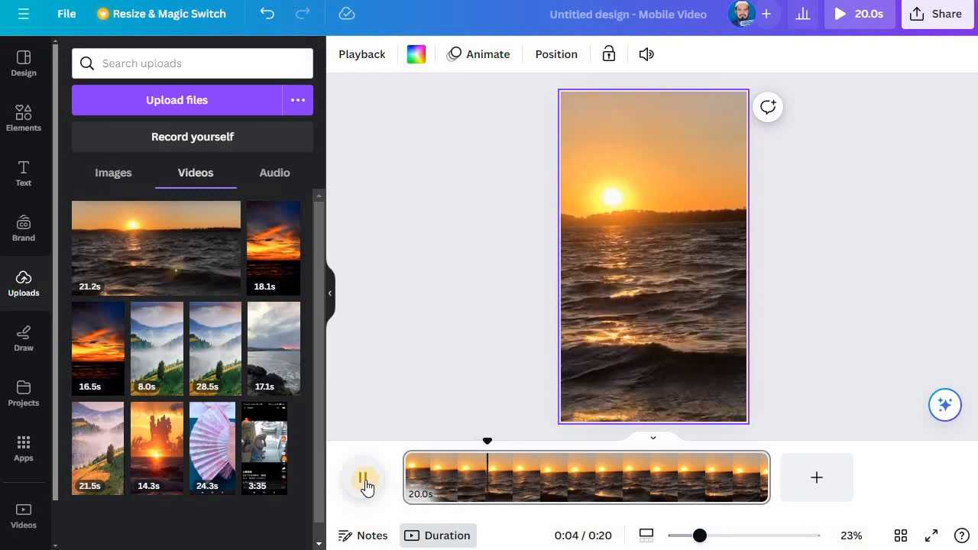
{"action": "left_click", "coordinate": [364, 481]}
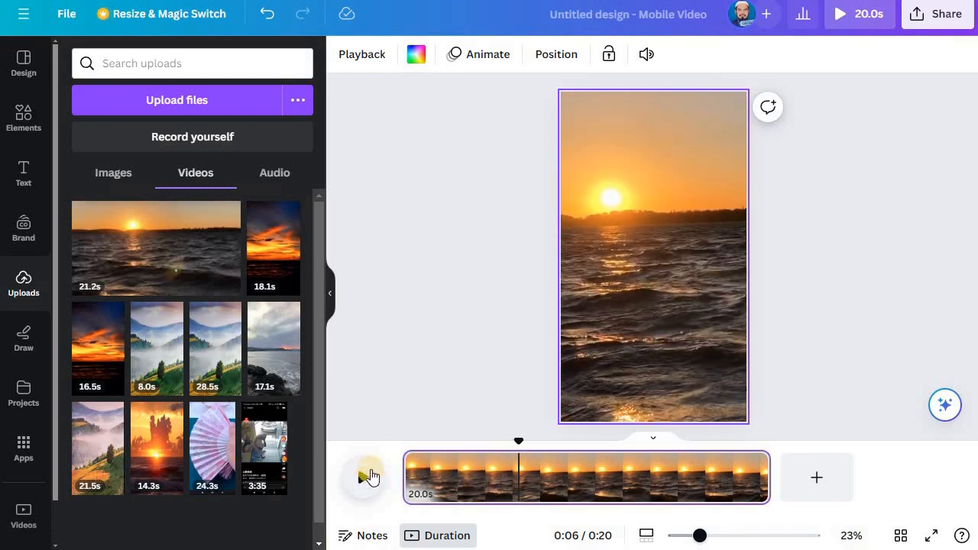
{"action": "left_click", "coordinate": [405, 443]}
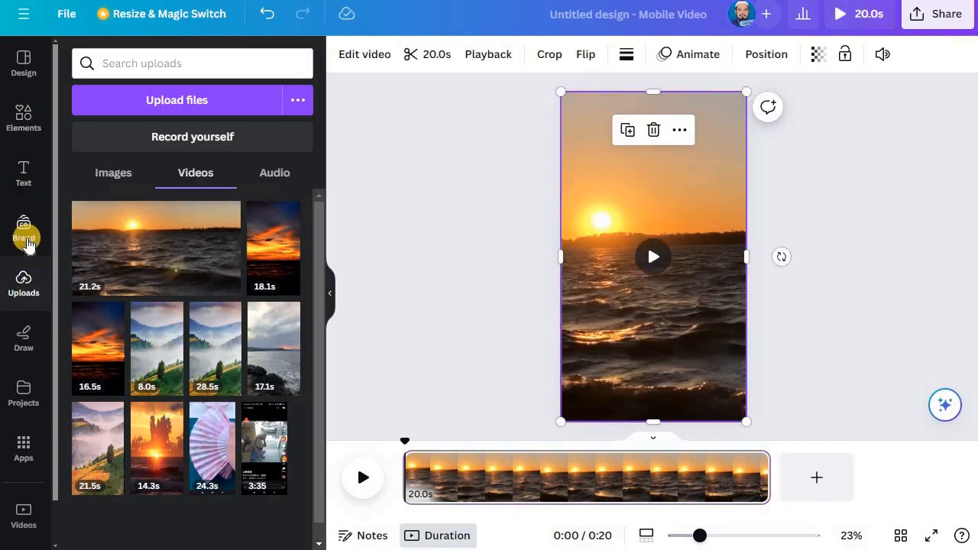
Add a heading reading "Topic" and position it centred near the top of the video
{"action": "left_click", "coordinate": [21, 174]}
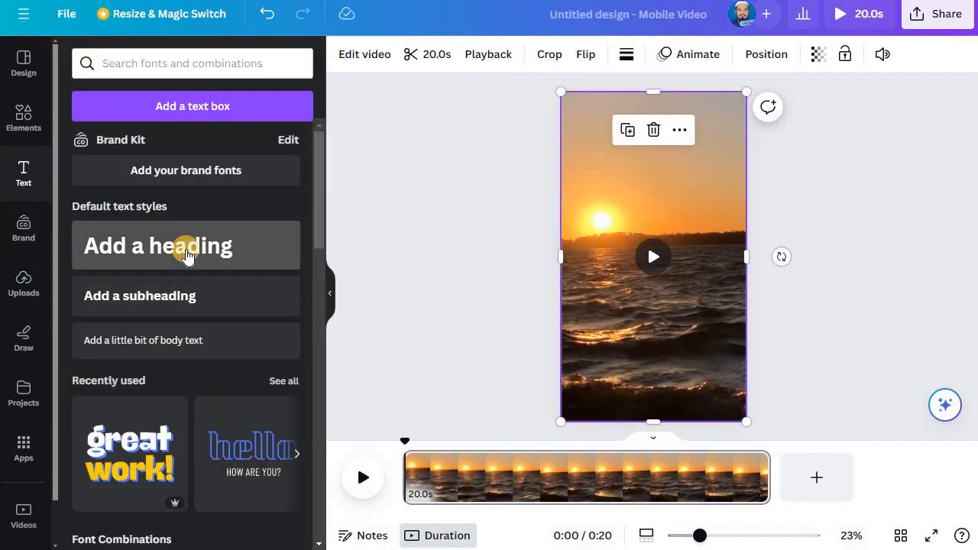
{"action": "left_click", "coordinate": [188, 255]}
{"action": "left_click_drag", "start_coordinate": [666, 301], "coordinate": [671, 175]}
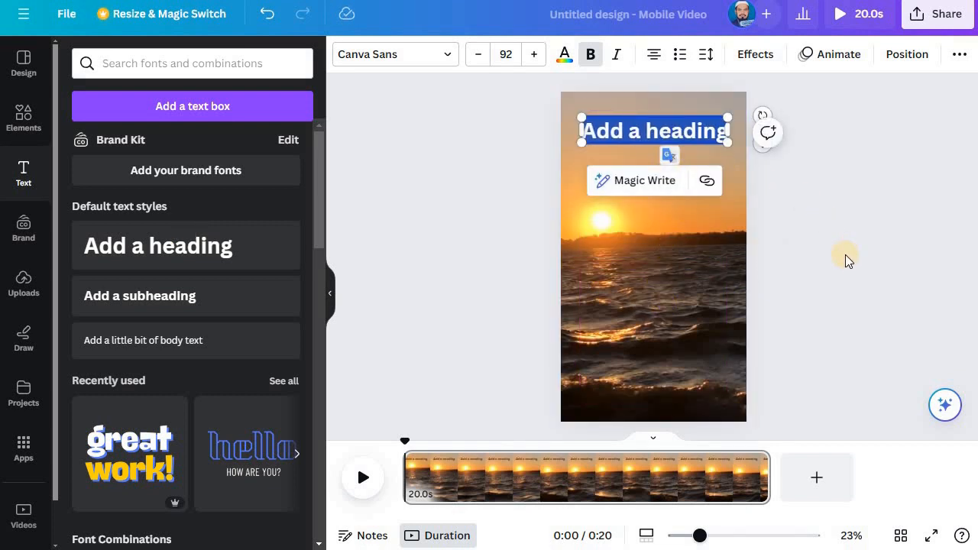
{"action": "type", "text": "Topic"}
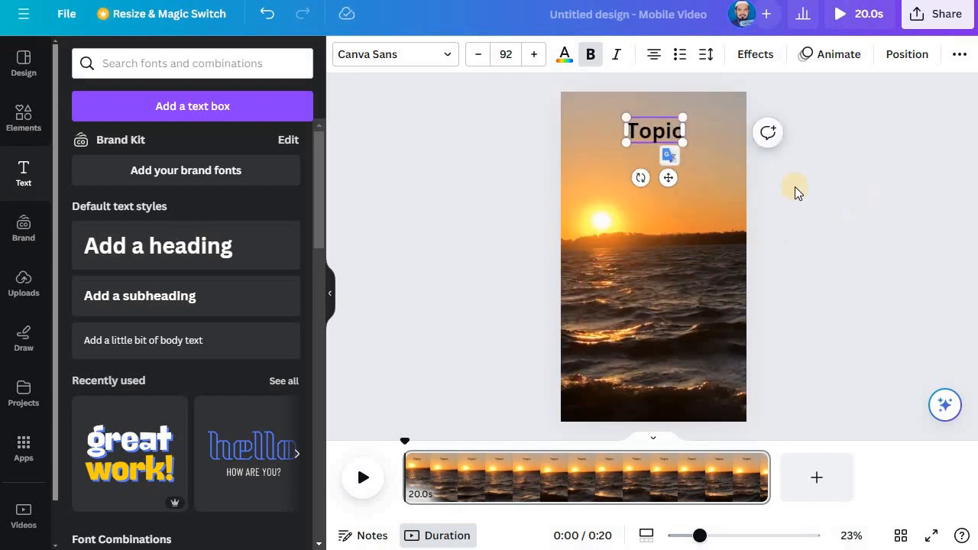
{"action": "left_click", "coordinate": [681, 179]}
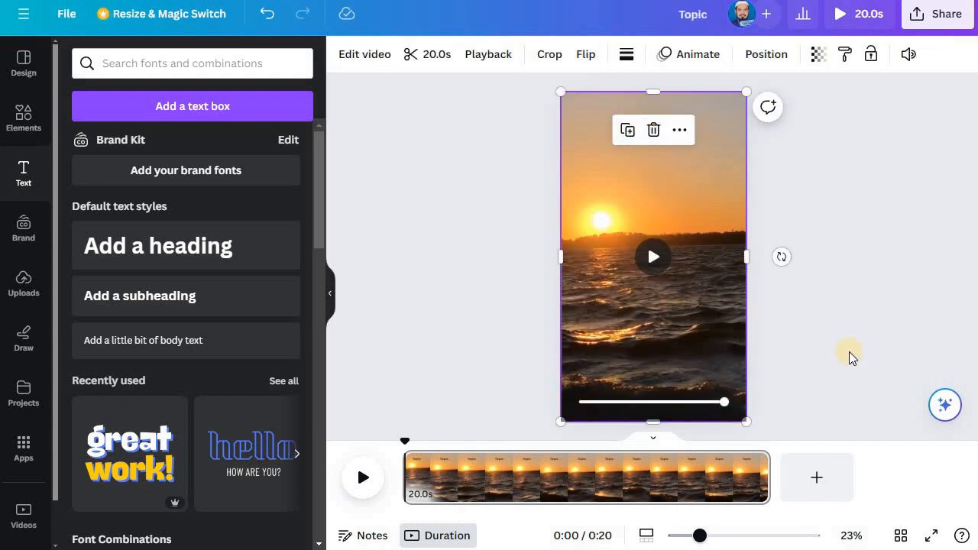
{"action": "left_click", "coordinate": [769, 232]}
{"action": "left_click_drag", "start_coordinate": [649, 132], "coordinate": [666, 138]}
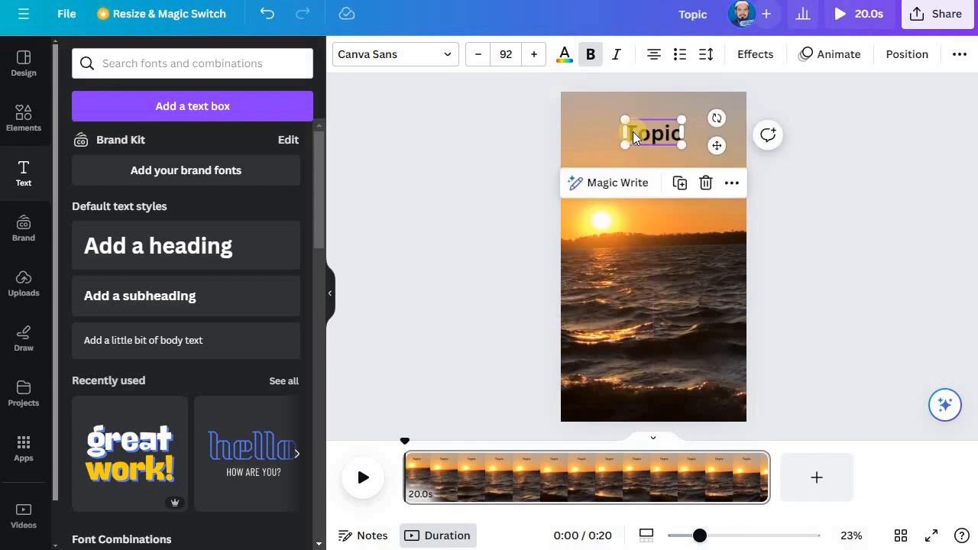
Colour the "Topic" heading white (#ffffff) and apply the Background text effect to it
{"action": "left_click", "coordinate": [564, 53]}
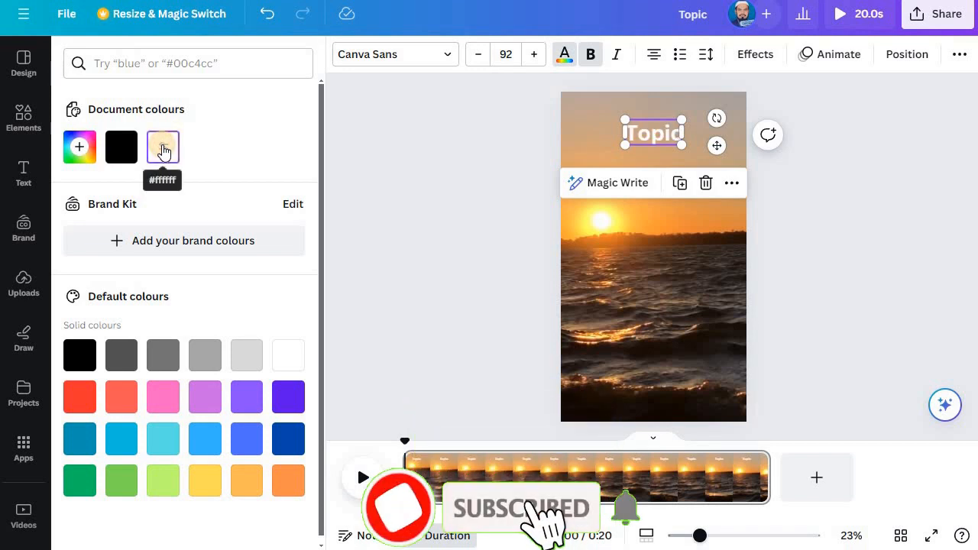
{"action": "left_click", "coordinate": [163, 150]}
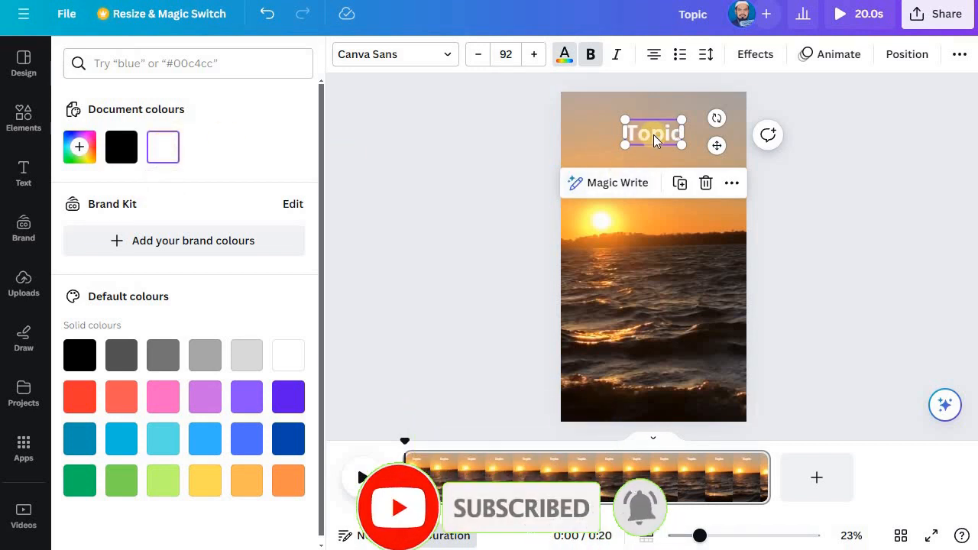
{"action": "left_click", "coordinate": [634, 131]}
{"action": "left_click_drag", "start_coordinate": [633, 131], "coordinate": [680, 138]}
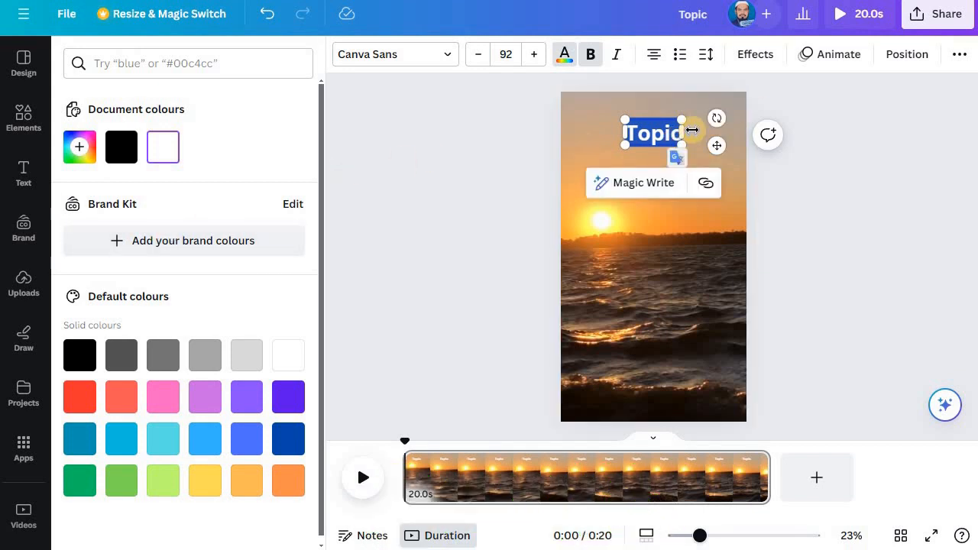
{"action": "left_click", "coordinate": [745, 66]}
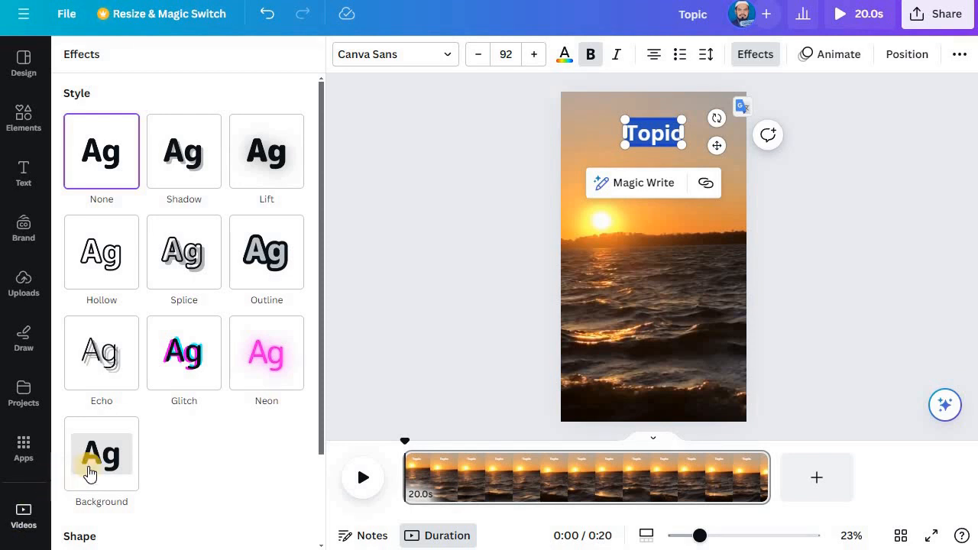
{"action": "left_click", "coordinate": [90, 474]}
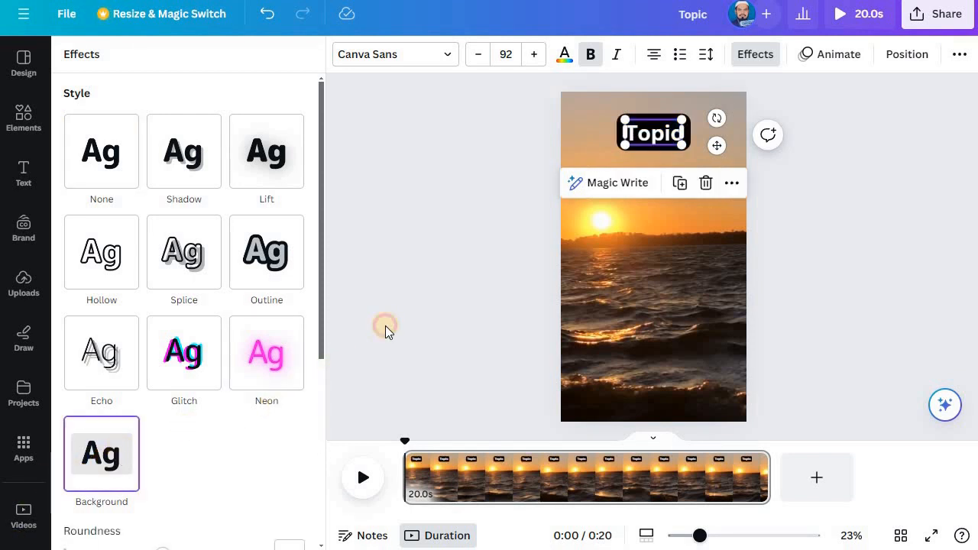
{"action": "left_click", "coordinate": [386, 329]}
Duplicate the "Topic" label twice, centring one copy mid-page and the other below it
{"action": "left_click", "coordinate": [647, 131]}
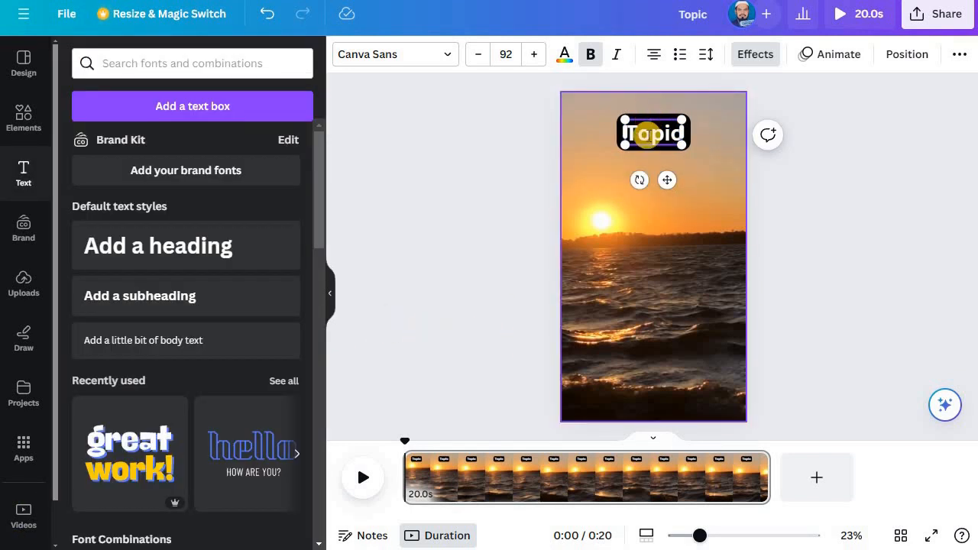
{"action": "left_click", "coordinate": [684, 153]}
{"action": "left_click", "coordinate": [649, 153]}
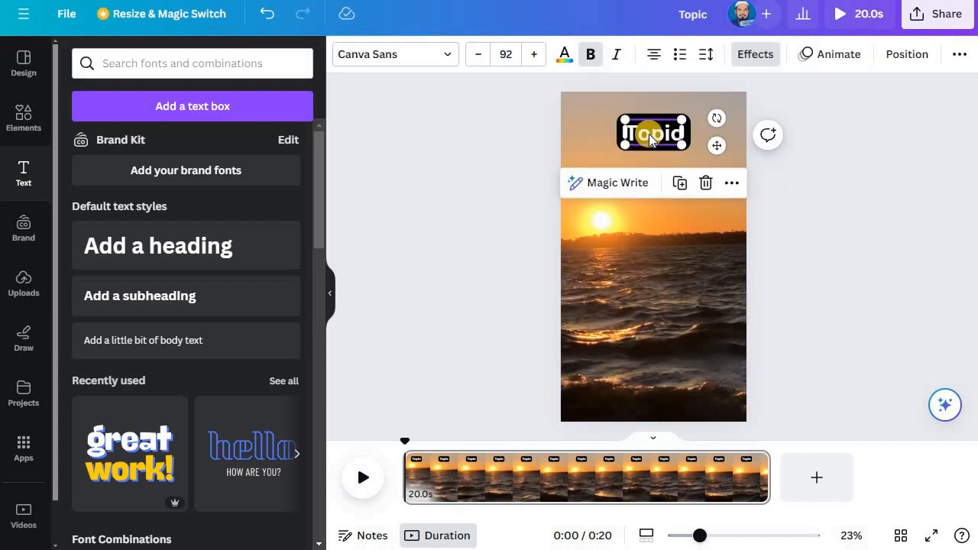
{"action": "left_click", "coordinate": [680, 183]}
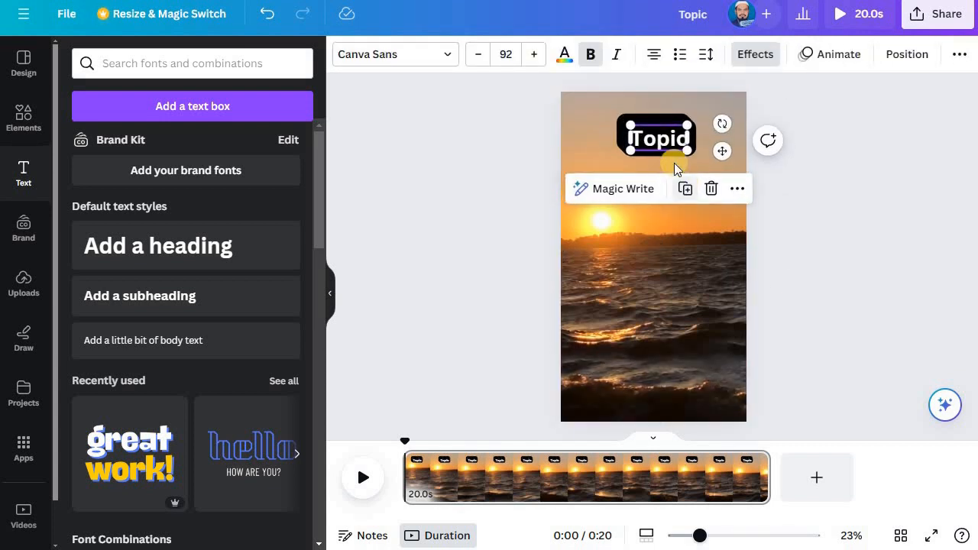
{"action": "left_click_drag", "start_coordinate": [659, 141], "coordinate": [654, 243]}
{"action": "left_click_drag", "start_coordinate": [662, 138], "coordinate": [662, 316]}
Change the text of the middle "Topic" label to "Part 1"
{"action": "left_click", "coordinate": [646, 243]}
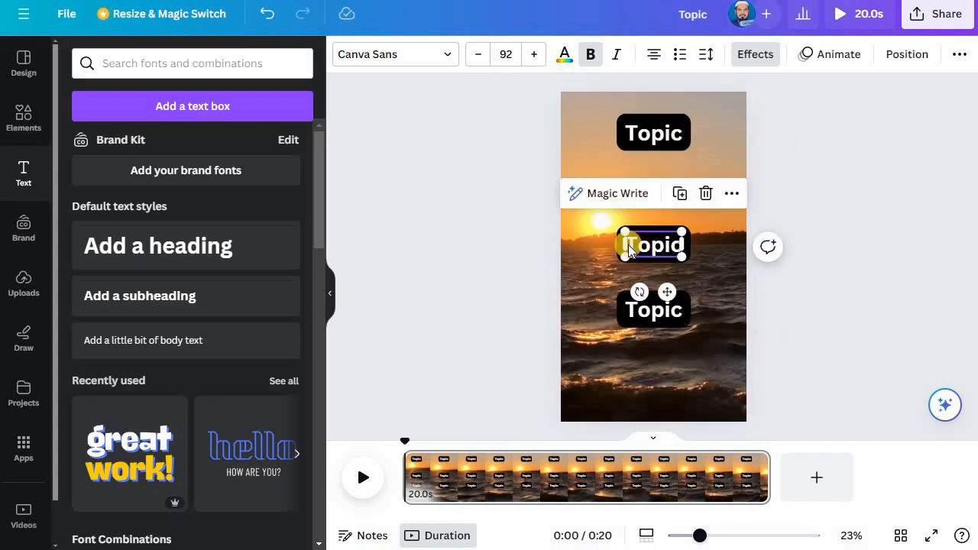
{"action": "double_click", "coordinate": [629, 246]}
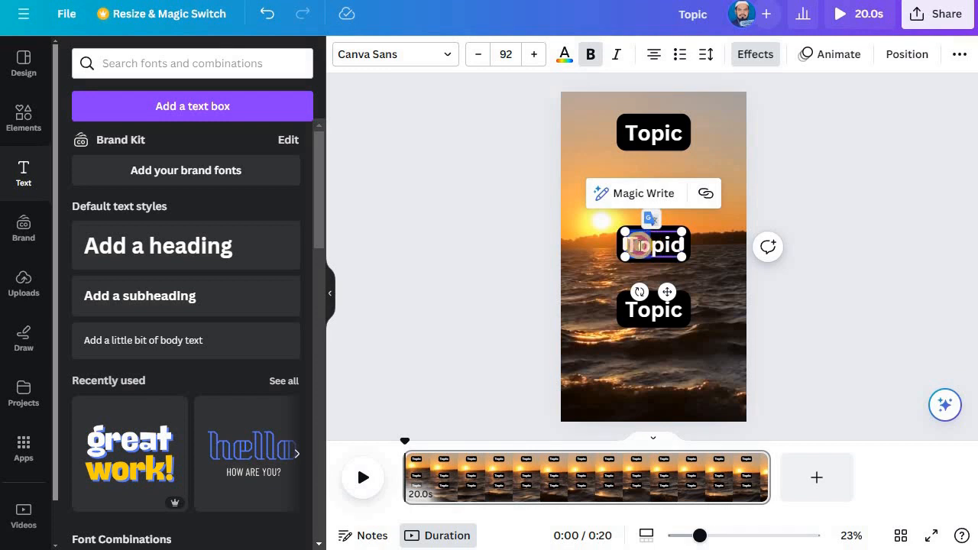
{"action": "left_click", "coordinate": [637, 247]}
{"action": "left_click_drag", "start_coordinate": [629, 245], "coordinate": [680, 251]}
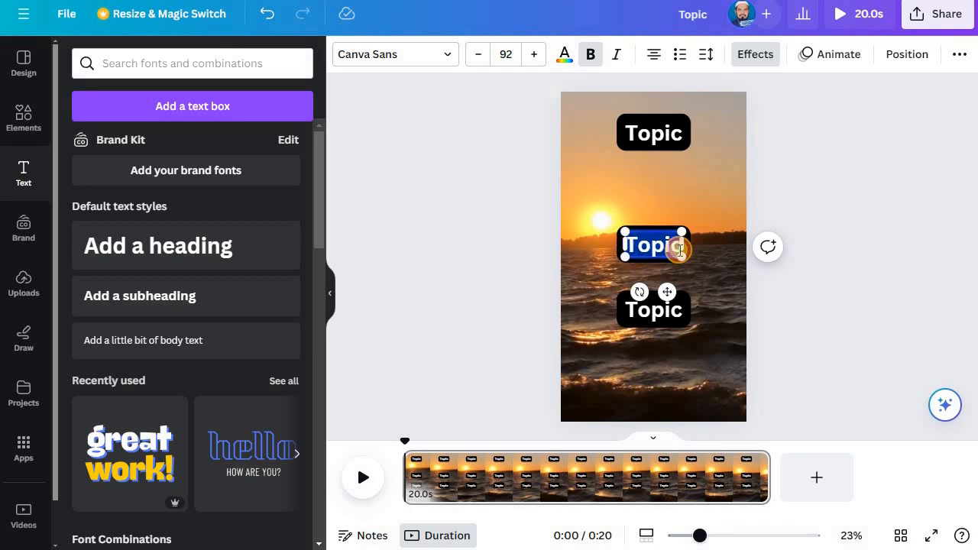
{"action": "type", "text": "Part"}
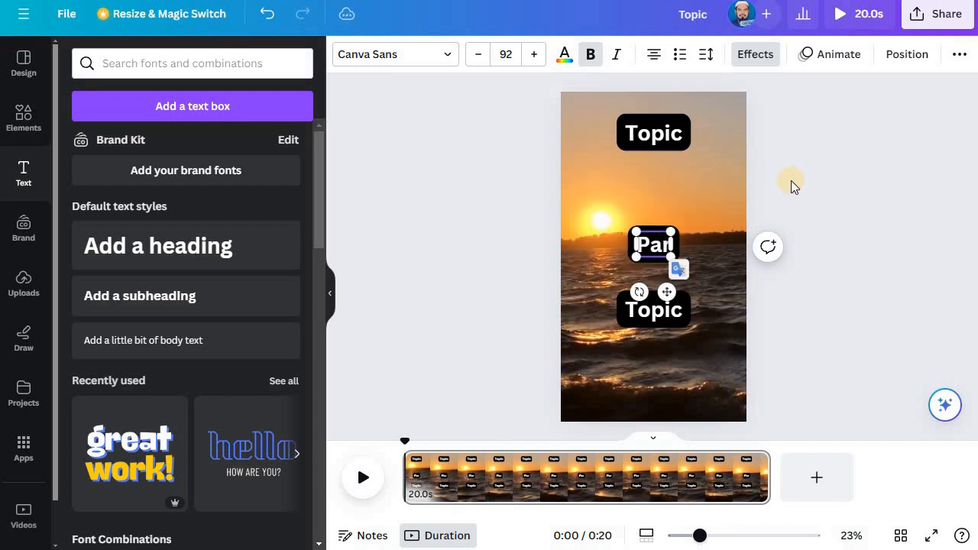
{"action": "type", "text": " 1"}
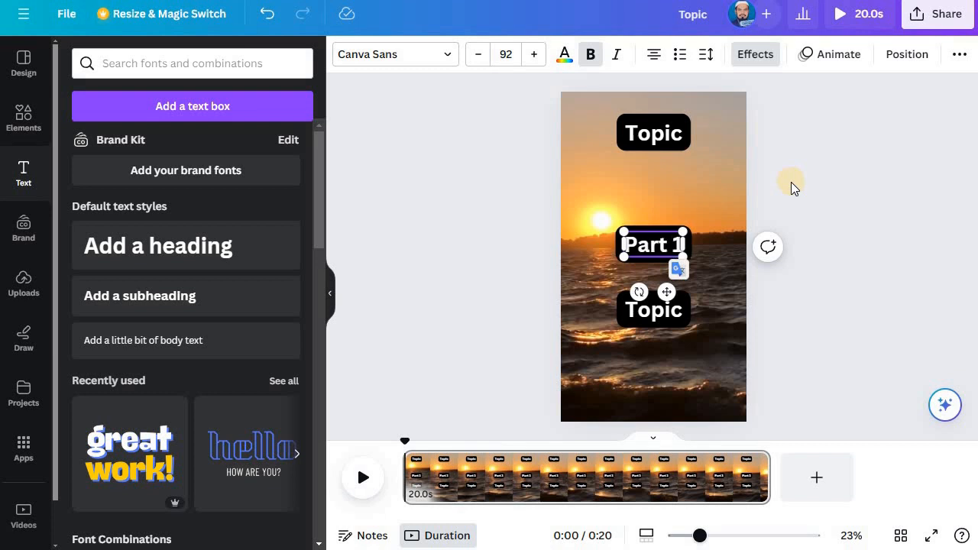
{"action": "left_click", "coordinate": [772, 196]}
Remove the Background effect from the "Part 1" text and apply the Outline effect instead
{"action": "left_click", "coordinate": [655, 240]}
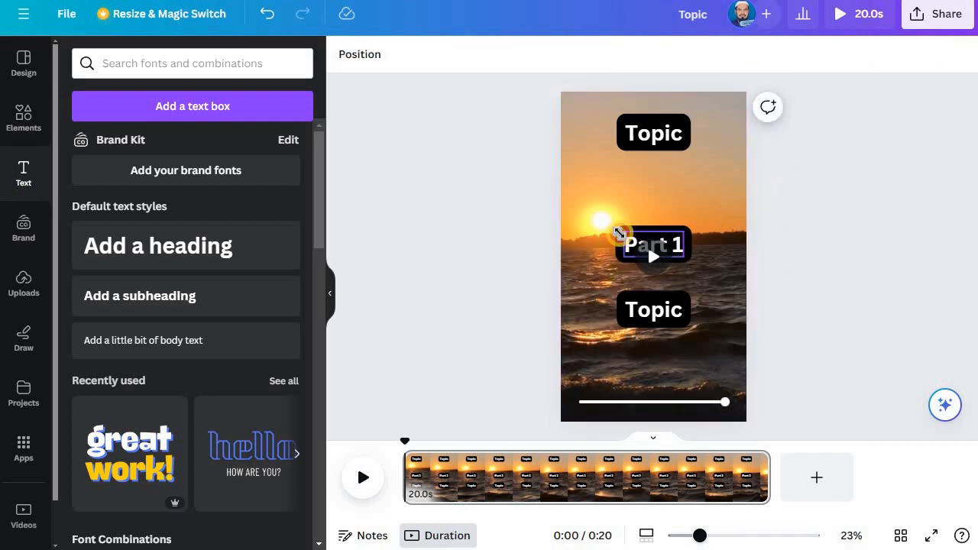
{"action": "left_click", "coordinate": [652, 243]}
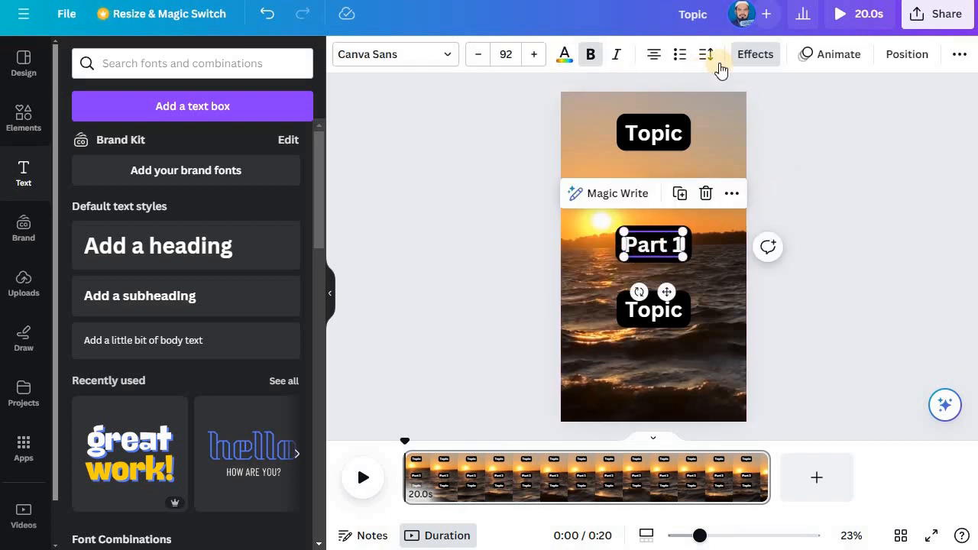
{"action": "left_click", "coordinate": [755, 54]}
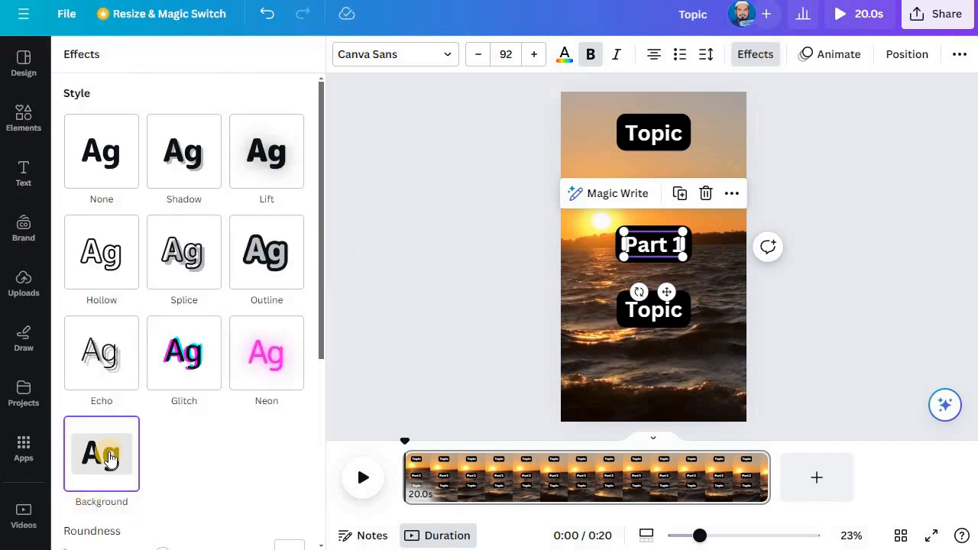
{"action": "left_click", "coordinate": [103, 163]}
{"action": "left_click", "coordinate": [268, 255]}
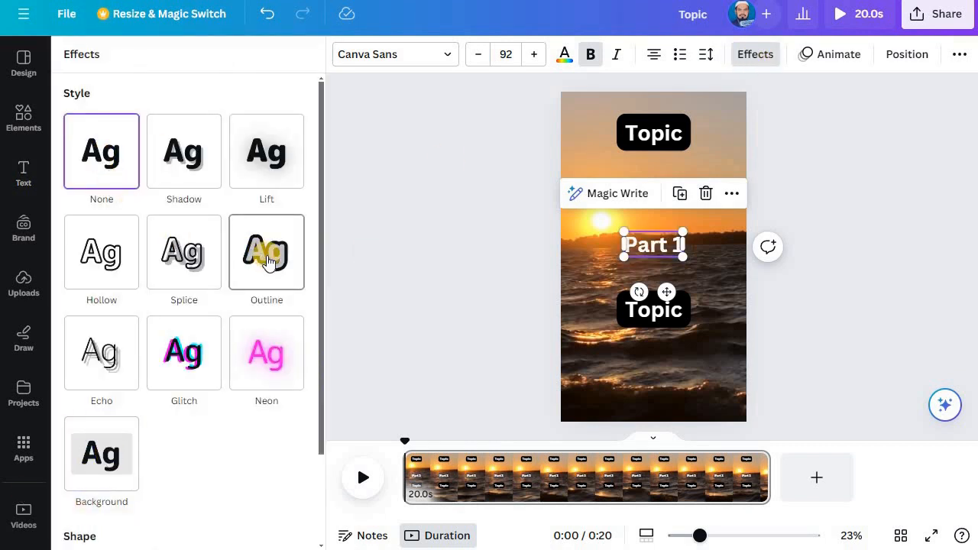
Delete the lower "Topic" label and place a copy of the "Part 1" text below the original
{"action": "left_click", "coordinate": [661, 321]}
{"action": "key", "text": "Delete"}
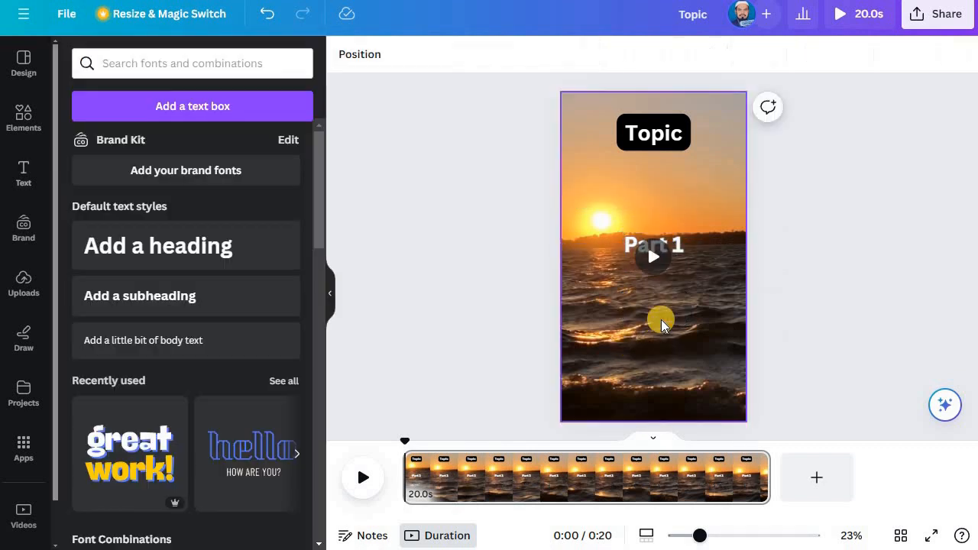
{"action": "left_click", "coordinate": [655, 248]}
{"action": "left_click_drag", "start_coordinate": [666, 250], "coordinate": [665, 298]}
Change the text of the lower "Part 1" copy to "Part 2"
{"action": "left_click", "coordinate": [676, 301]}
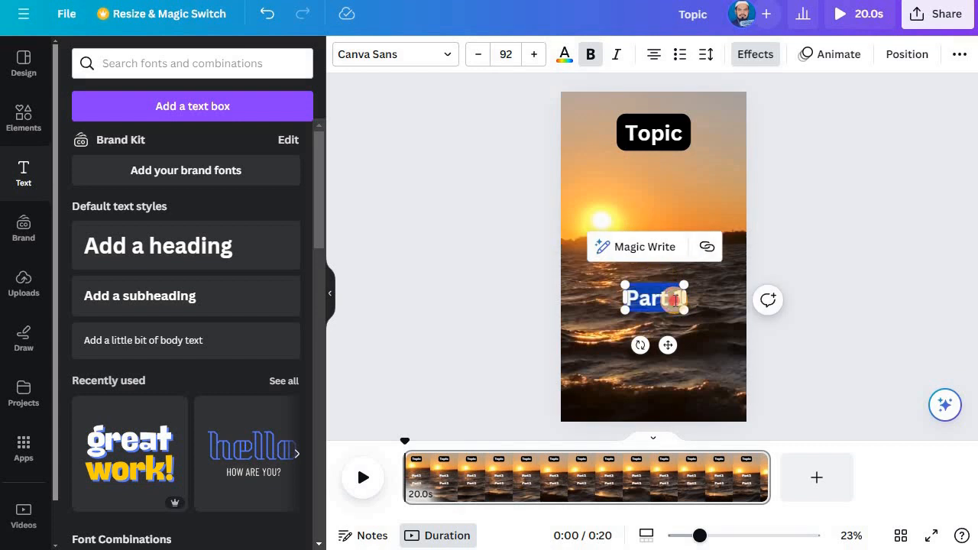
{"action": "left_click", "coordinate": [680, 302]}
{"action": "key", "text": "BackSpace"}
{"action": "type", "text": "2"}
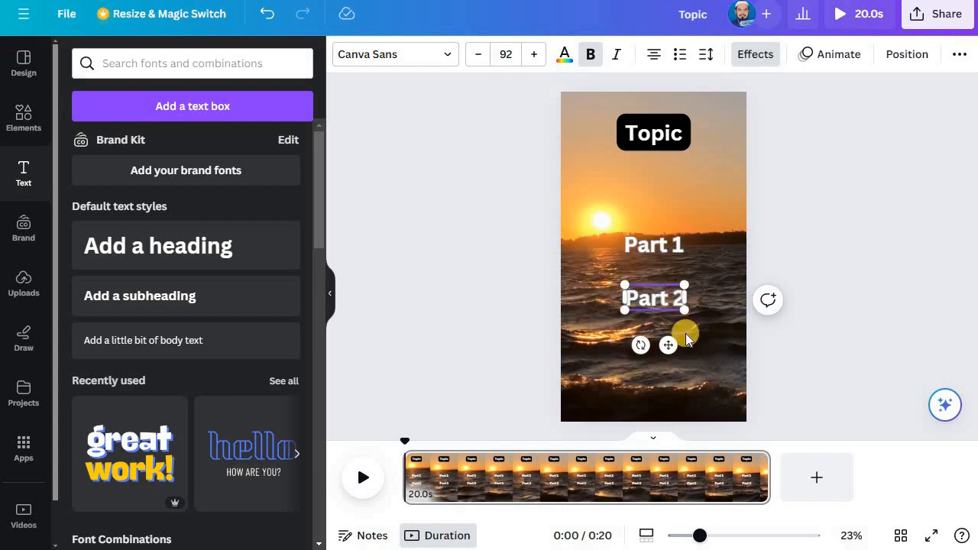
{"action": "left_click", "coordinate": [721, 372]}
Shrink the "Part 1" text to a font size of about 72 and the "Part 2" text to about 73.5
{"action": "left_click_drag", "start_coordinate": [632, 238], "coordinate": [636, 232]}
{"action": "left_click", "coordinate": [628, 298]}
{"action": "left_click_drag", "start_coordinate": [627, 284], "coordinate": [636, 293]}
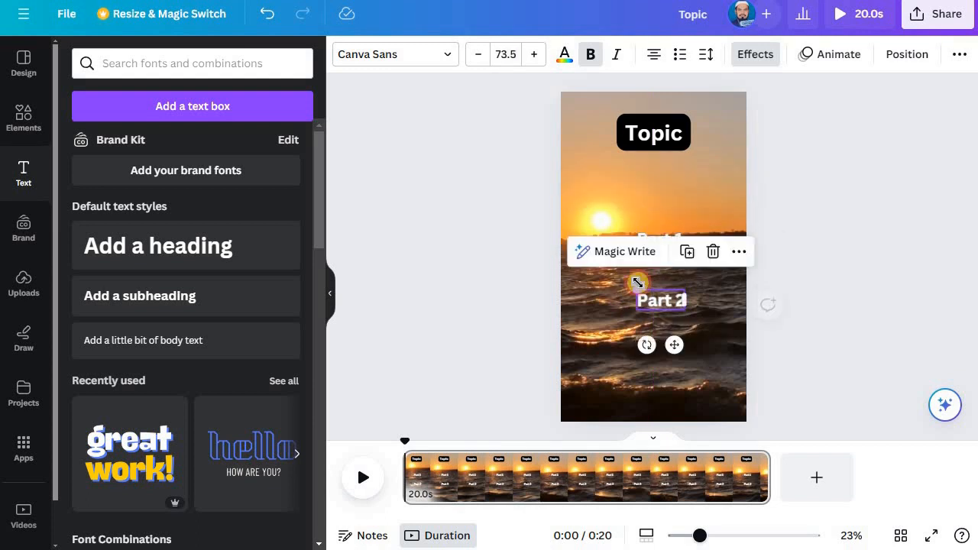
{"action": "left_click", "coordinate": [655, 137]}
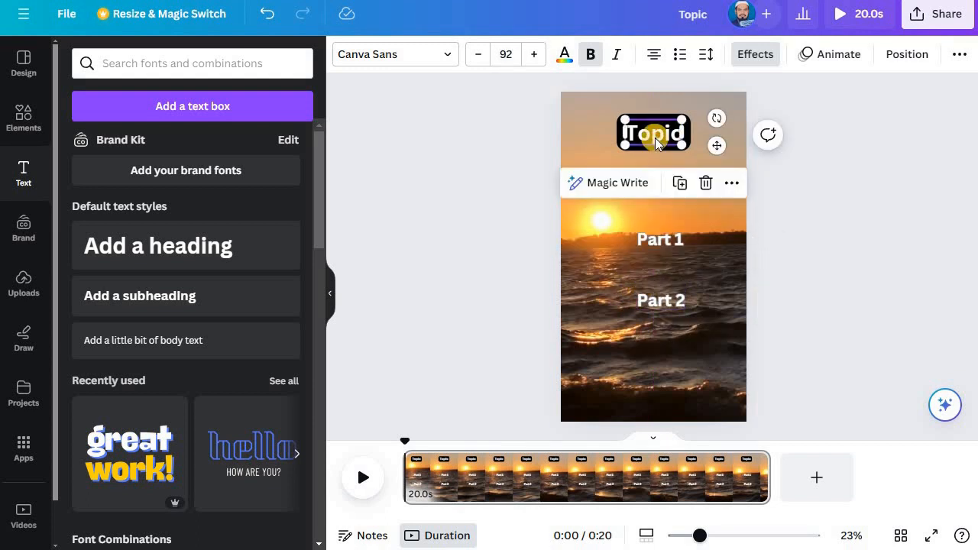
{"action": "left_click", "coordinate": [678, 277]}
{"action": "left_click", "coordinate": [891, 252]}
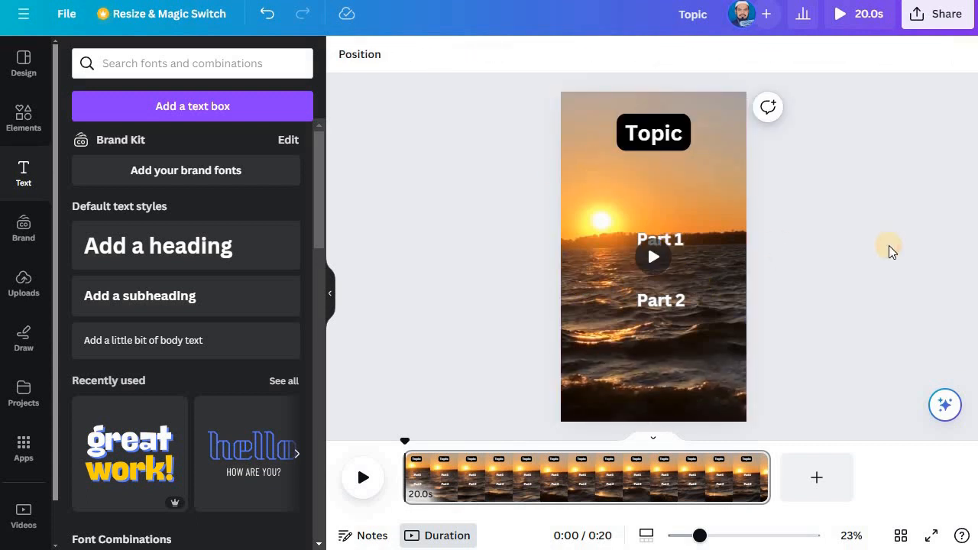
Lock the sunset background video on the page
{"action": "left_click", "coordinate": [703, 383]}
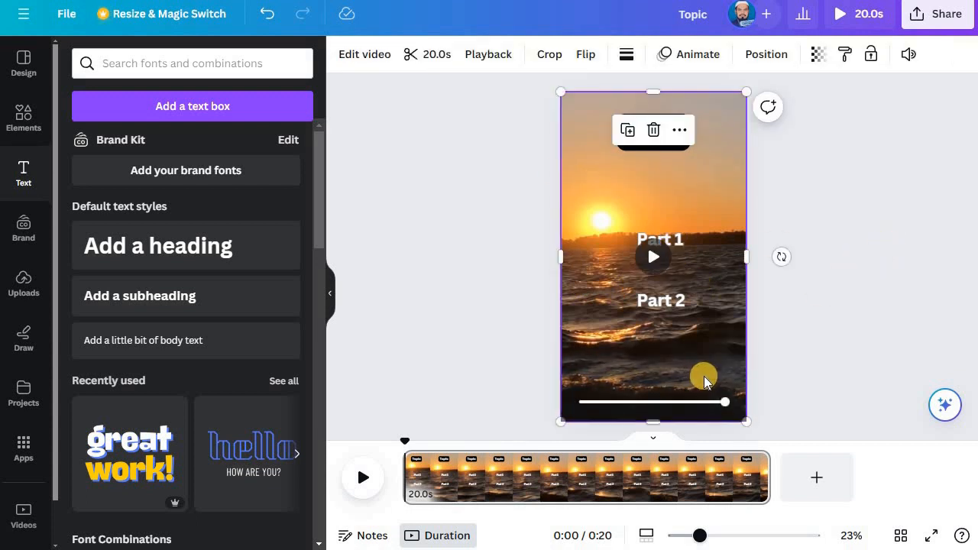
{"action": "left_click", "coordinate": [871, 55]}
{"action": "left_click", "coordinate": [425, 292]}
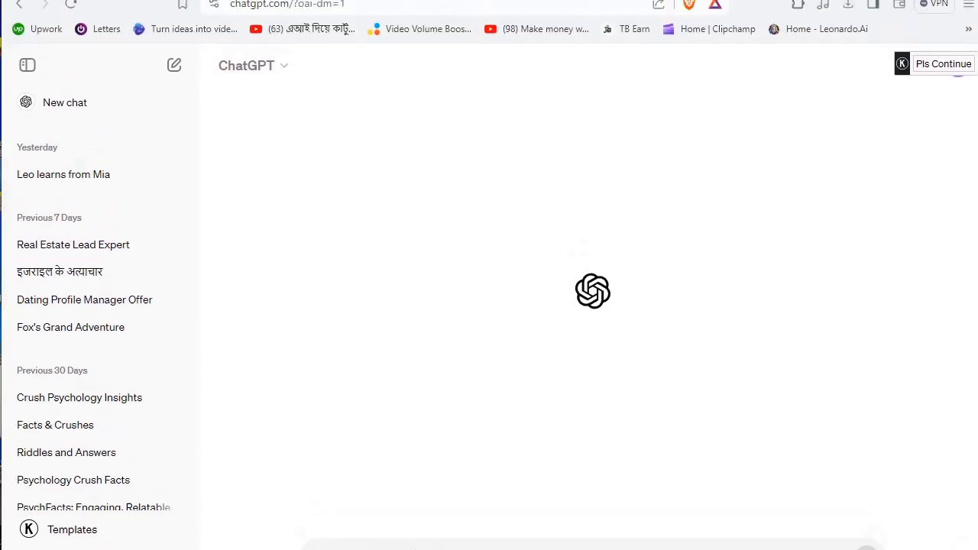
Switch to ChatGPT and paste the facts-table prompt, setting the requested number of fact sets to 100
{"action": "left_click_drag", "start_coordinate": [235, 11], "coordinate": [291, 8]}
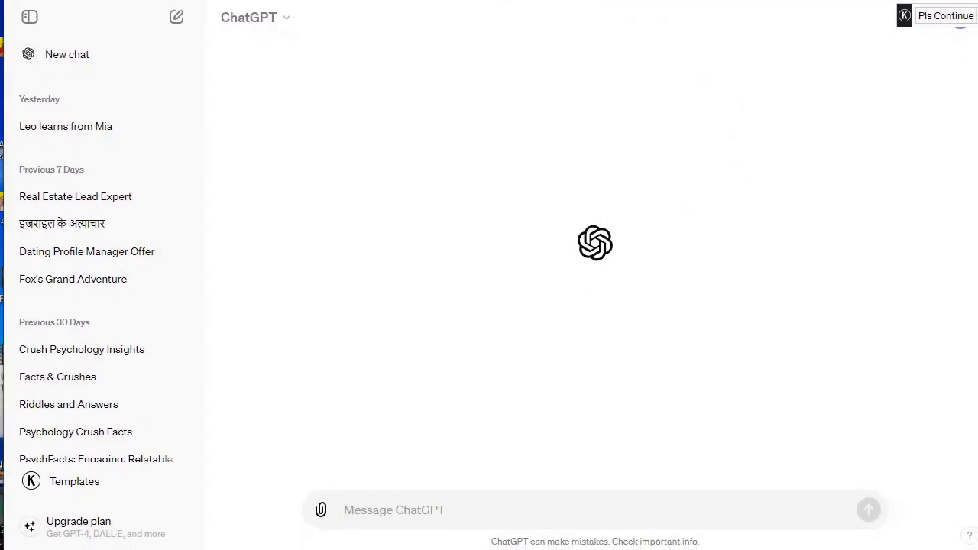
{"action": "right_click", "coordinate": [352, 515]}
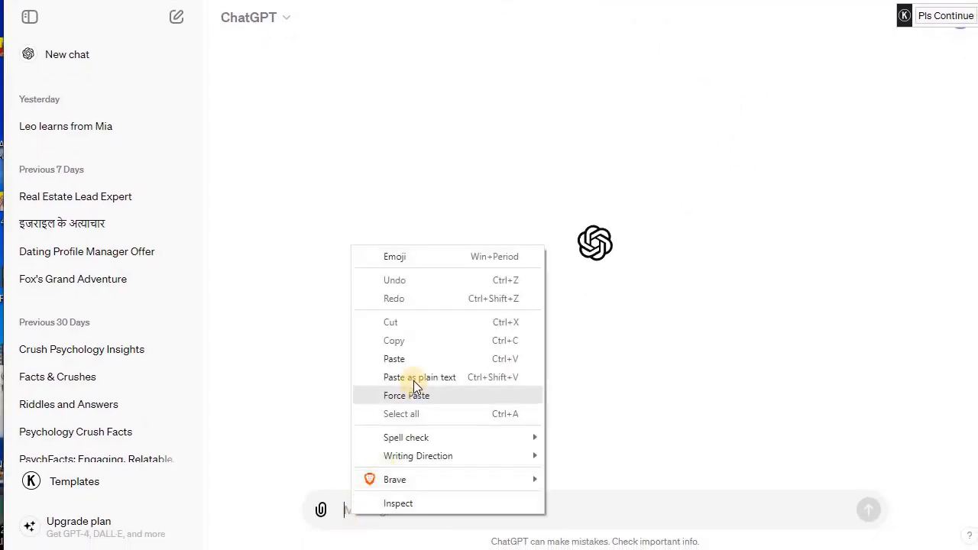
{"action": "left_click", "coordinate": [420, 364]}
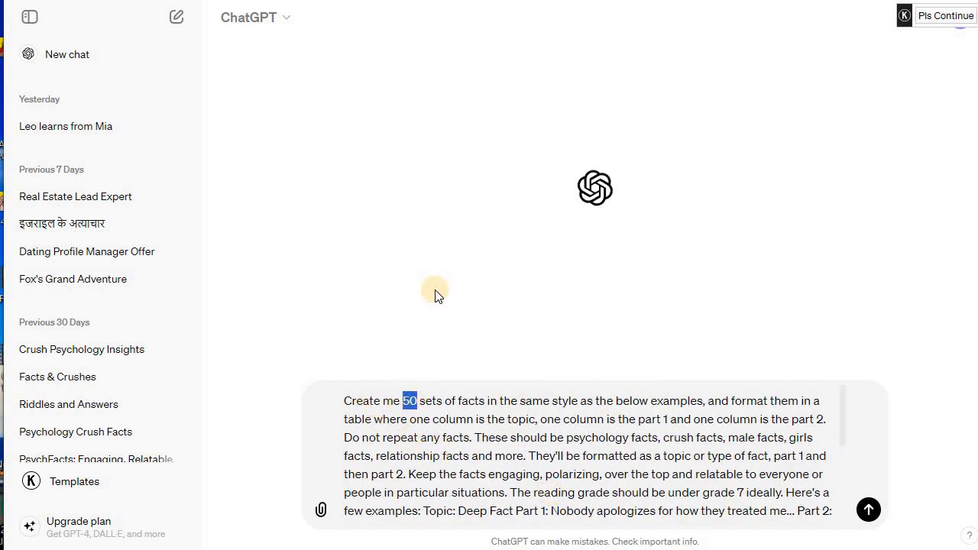
{"action": "type", "text": "100"}
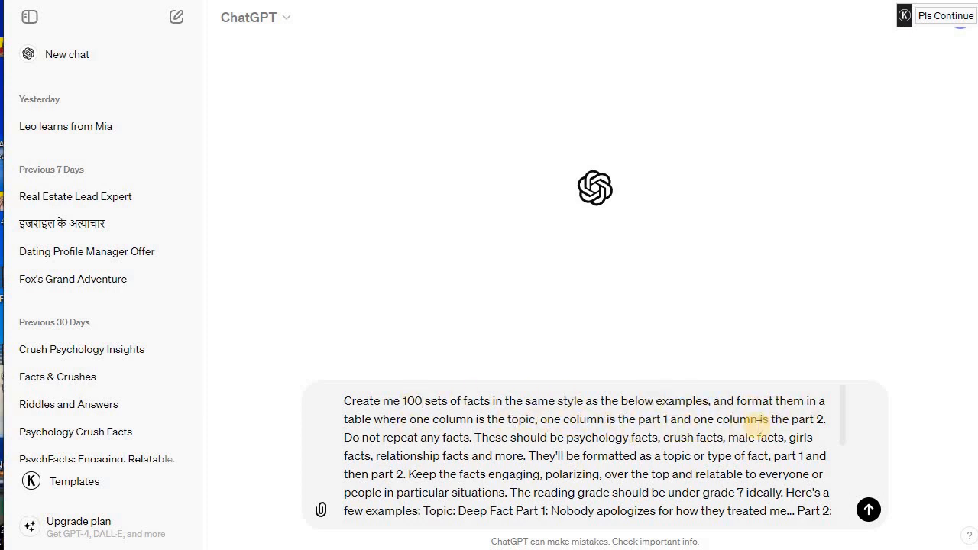
Review the prompt through to its last example, submit it and continue generating until the facts table is complete
{"action": "left_click_drag", "start_coordinate": [347, 440], "coordinate": [772, 450]}
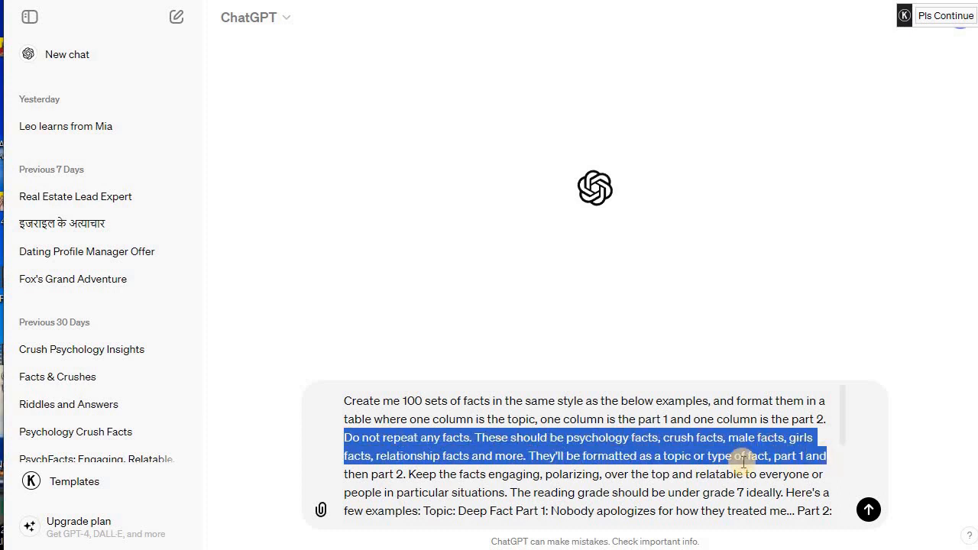
{"action": "left_click", "coordinate": [527, 462]}
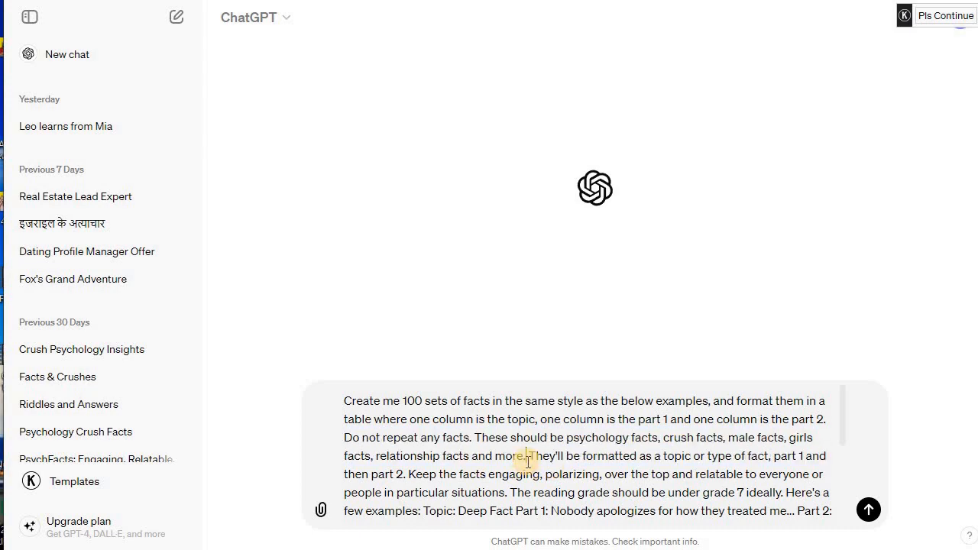
{"action": "scroll", "coordinate": [546, 475], "scroll_direction": "down", "scroll_amount": 10}
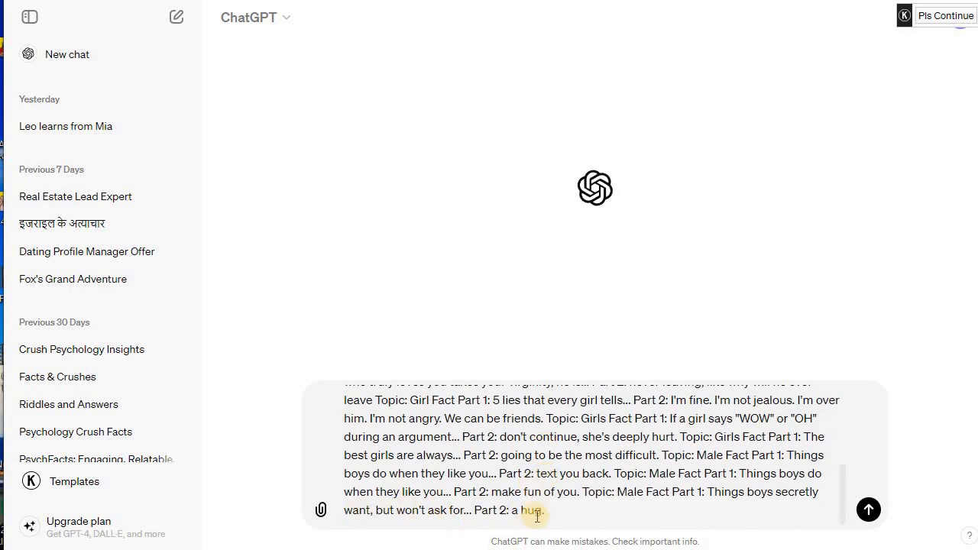
{"action": "left_click", "coordinate": [871, 512]}
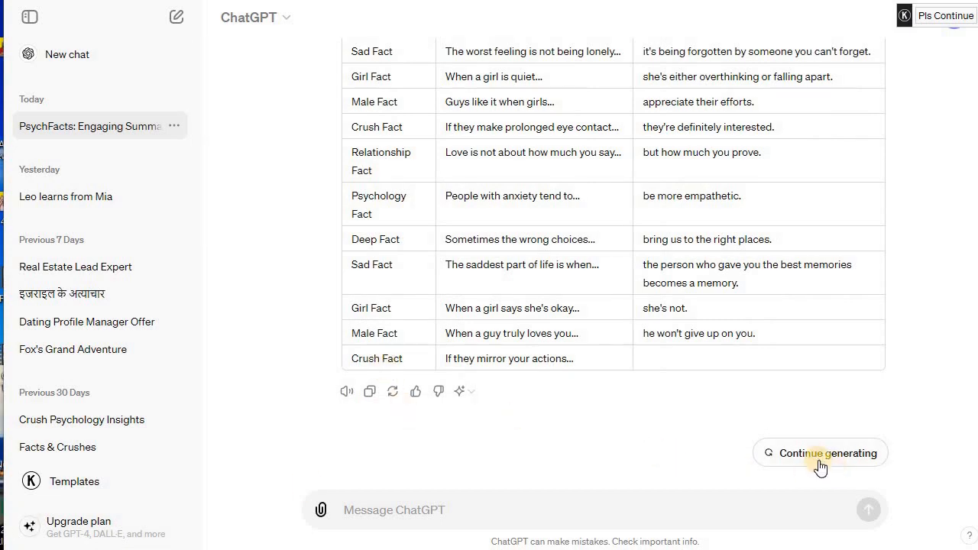
{"action": "left_click", "coordinate": [757, 453]}
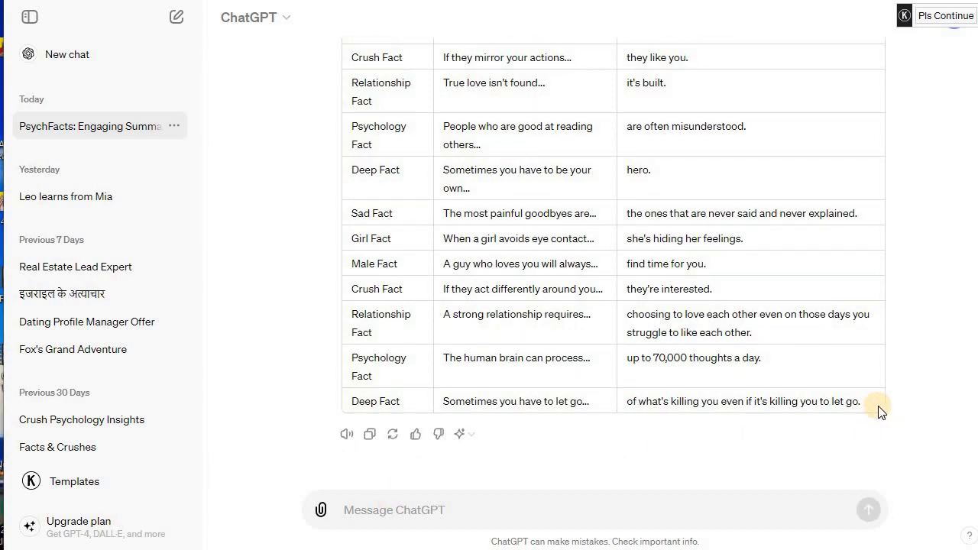
Copy the entire generated table, including its Topic, Part 1 and Part 2 headers
{"action": "left_click_drag", "start_coordinate": [879, 411], "coordinate": [414, 404]}
{"action": "scroll", "coordinate": [433, 408], "scroll_direction": "down", "scroll_amount": 4}
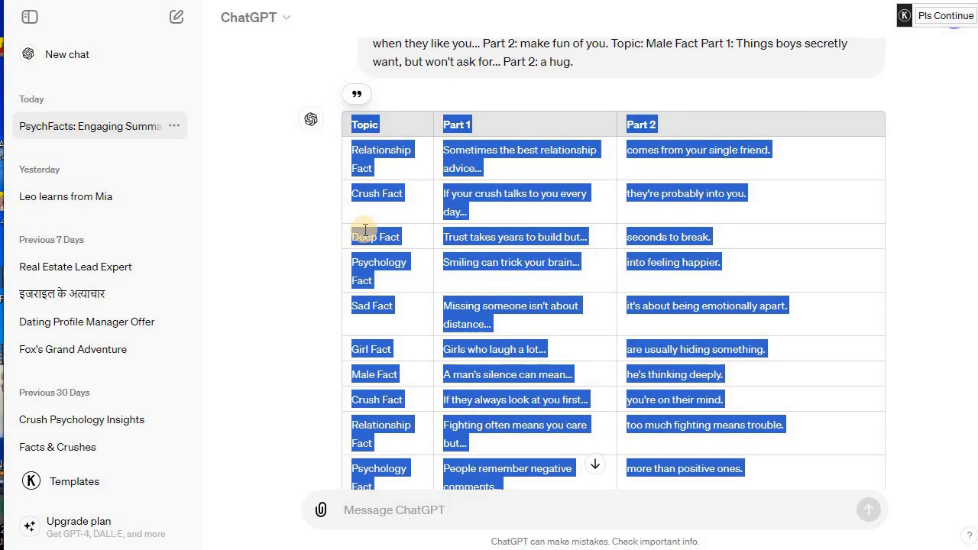
{"action": "right_click", "coordinate": [361, 236]}
{"action": "left_click", "coordinate": [377, 245]}
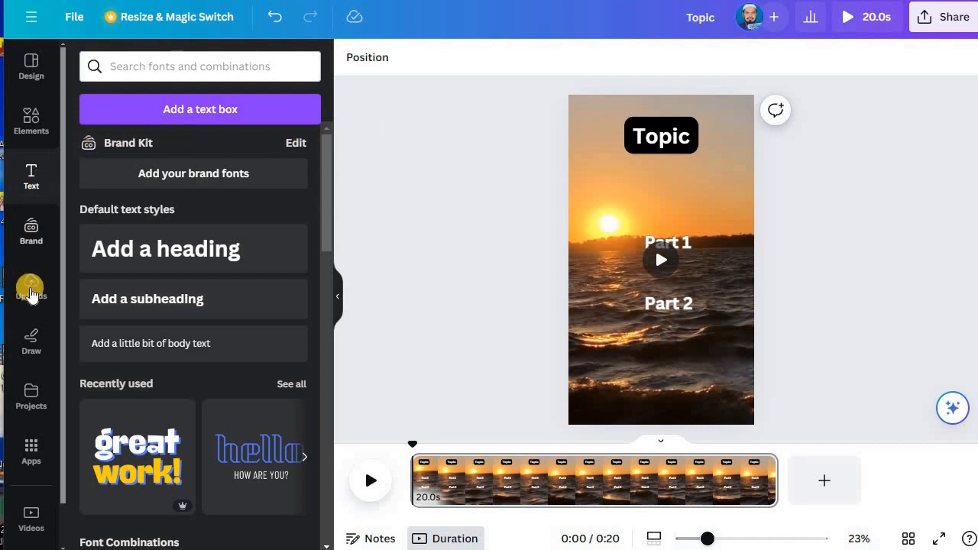
Switch back to Canva, open the Bulk create app and choose to enter the data manually
{"action": "left_click", "coordinate": [31, 448]}
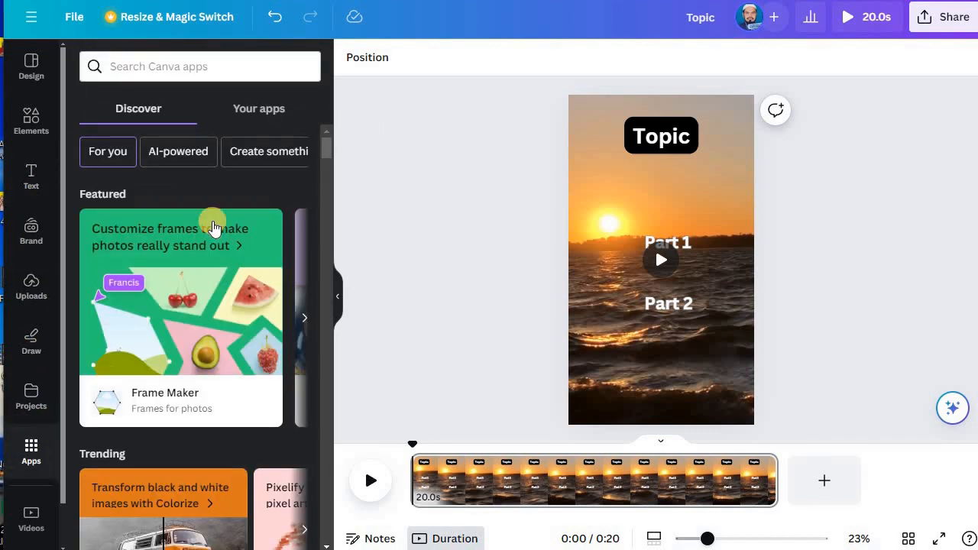
{"action": "scroll", "coordinate": [246, 330], "scroll_direction": "down", "scroll_amount": 1}
{"action": "scroll", "coordinate": [246, 327], "scroll_direction": "down", "scroll_amount": 5}
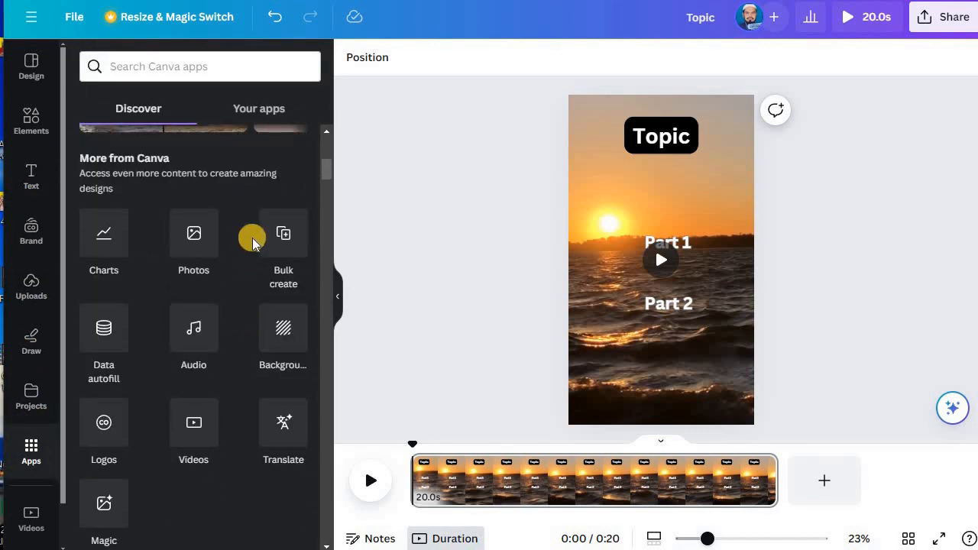
{"action": "left_click", "coordinate": [278, 240]}
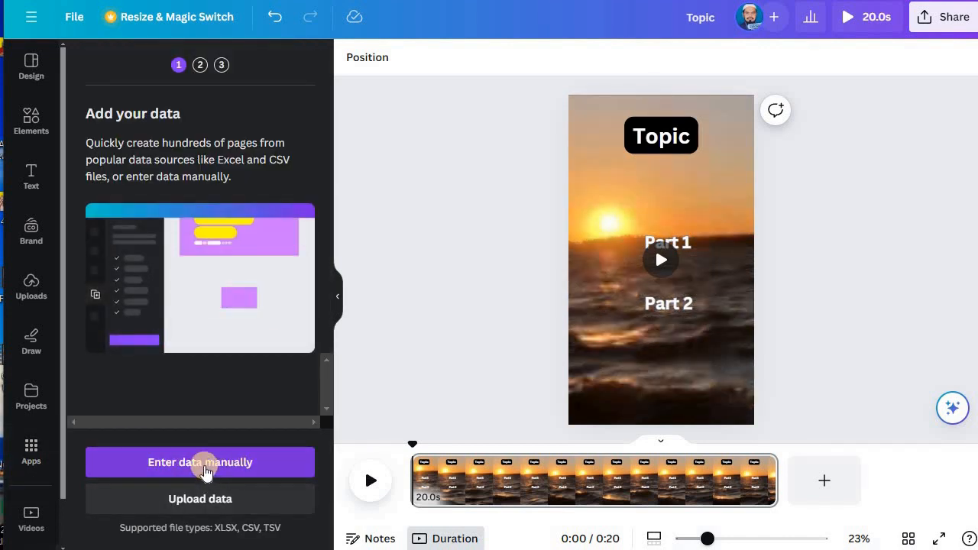
{"action": "left_click", "coordinate": [215, 476]}
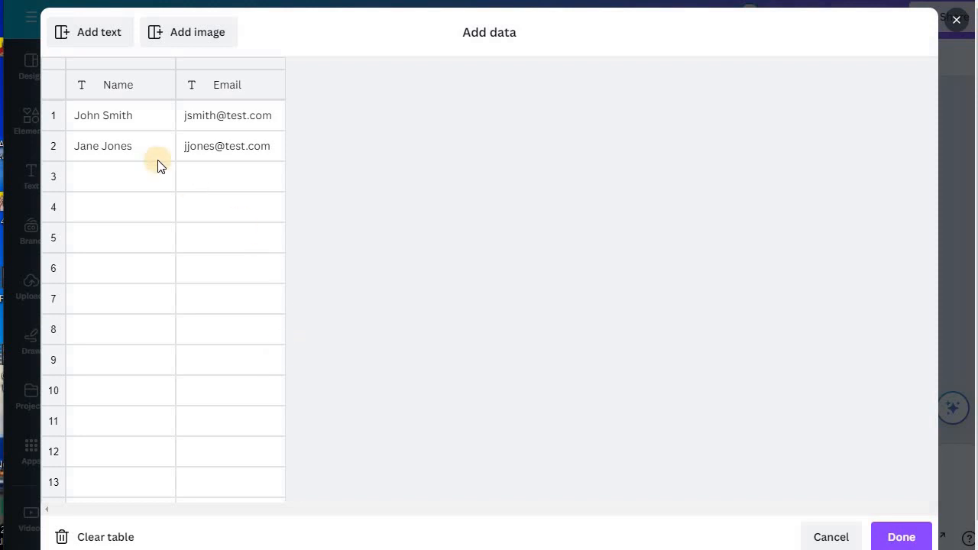
Replace the sample data with the copied facts table from the first header cell, check the rows and accept the data
{"action": "left_click", "coordinate": [111, 84]}
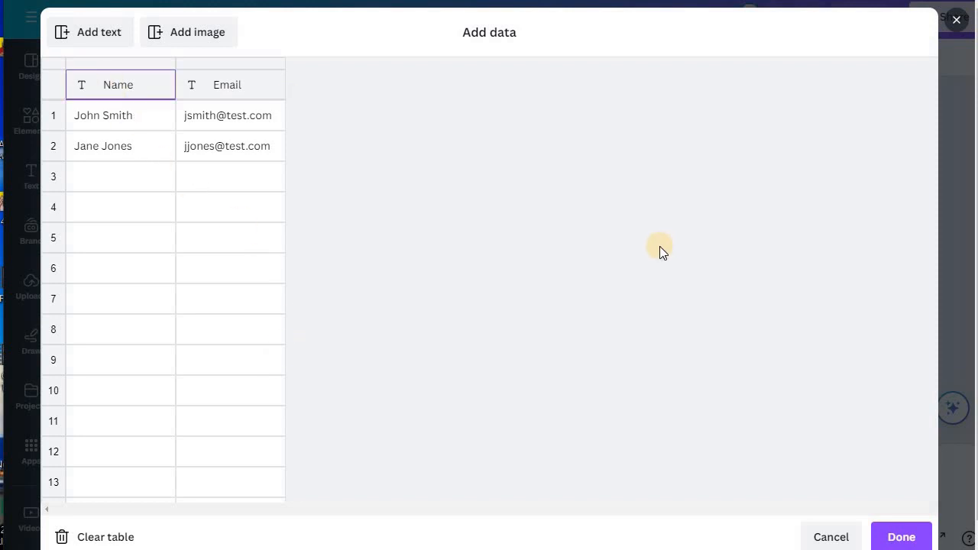
{"action": "key", "text": "ctrl+v"}
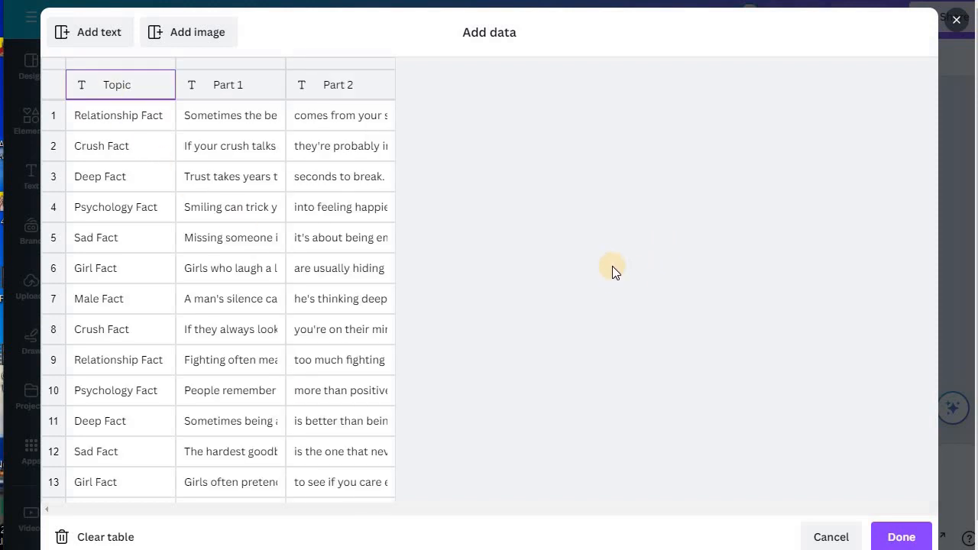
{"action": "scroll", "coordinate": [415, 300], "scroll_direction": "down", "scroll_amount": 20}
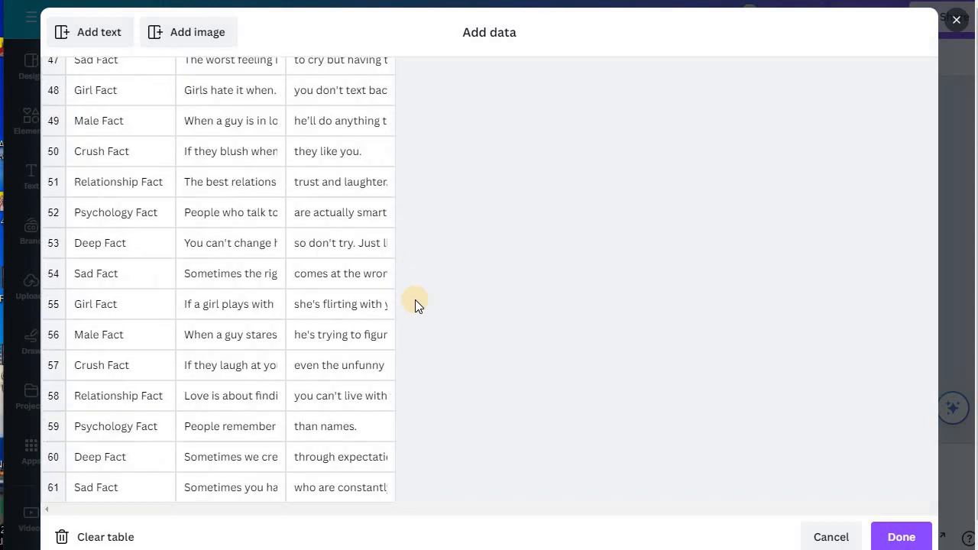
{"action": "scroll", "coordinate": [416, 301], "scroll_direction": "down", "scroll_amount": 8}
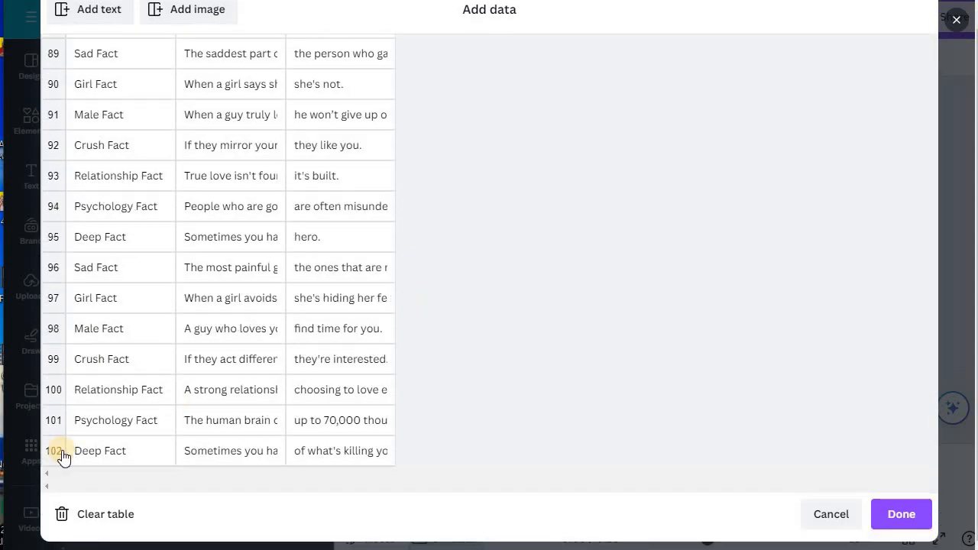
{"action": "left_click", "coordinate": [900, 515]}
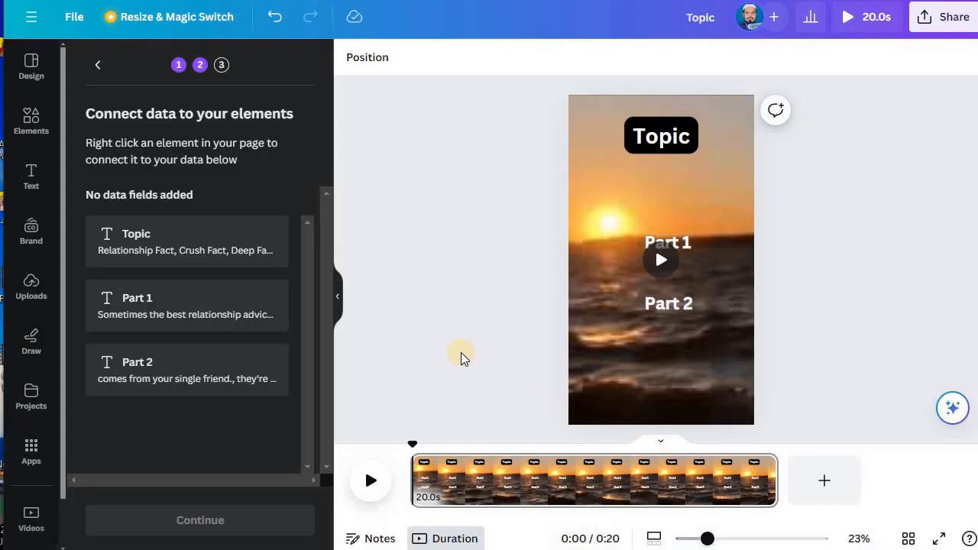
Connect the "Topic" text on the page to the Topic data field
{"action": "left_click", "coordinate": [655, 139]}
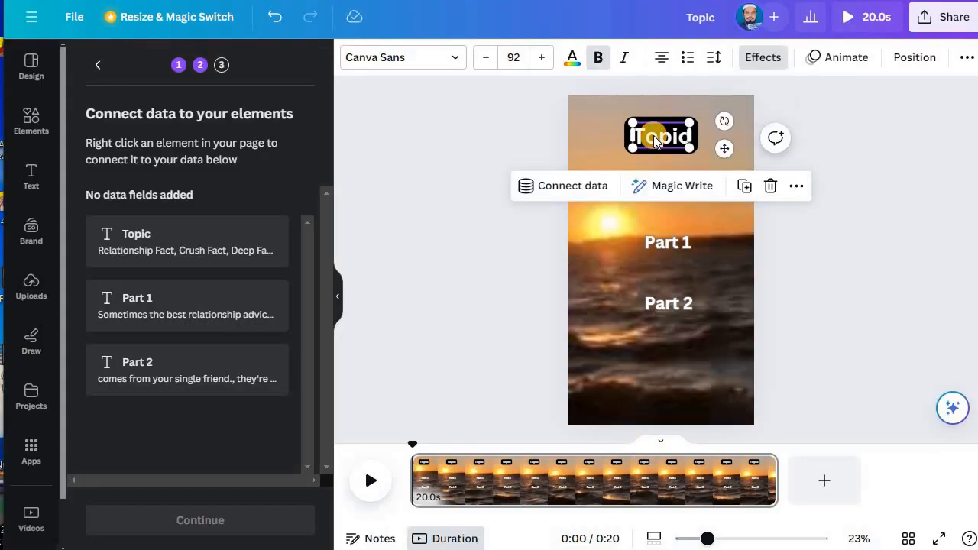
{"action": "right_click", "coordinate": [655, 139]}
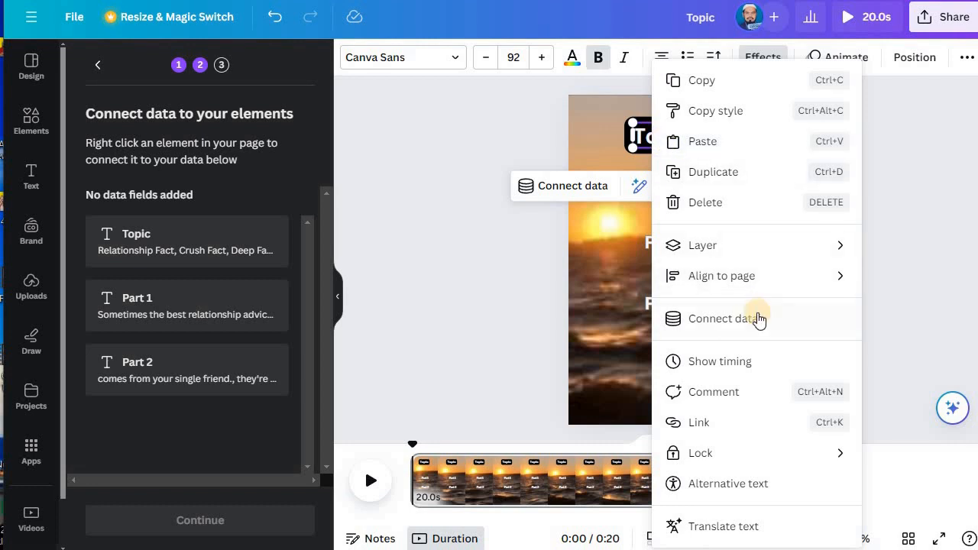
{"action": "left_click", "coordinate": [754, 320]}
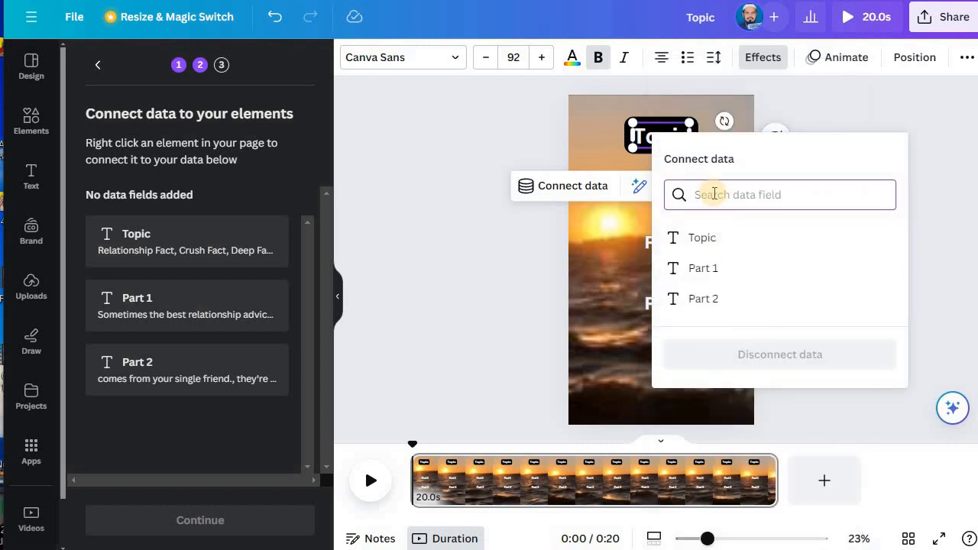
{"action": "left_click", "coordinate": [702, 238]}
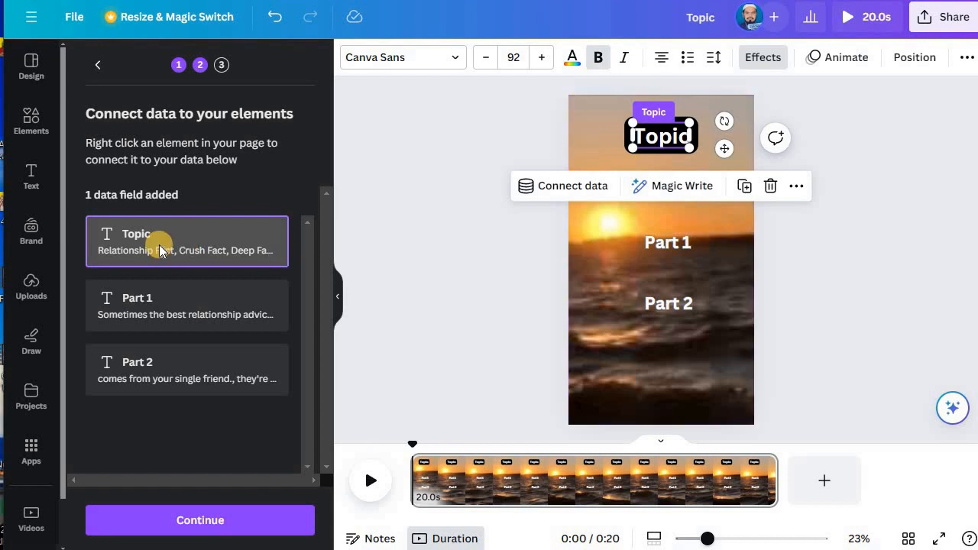
{"action": "left_click", "coordinate": [470, 257]}
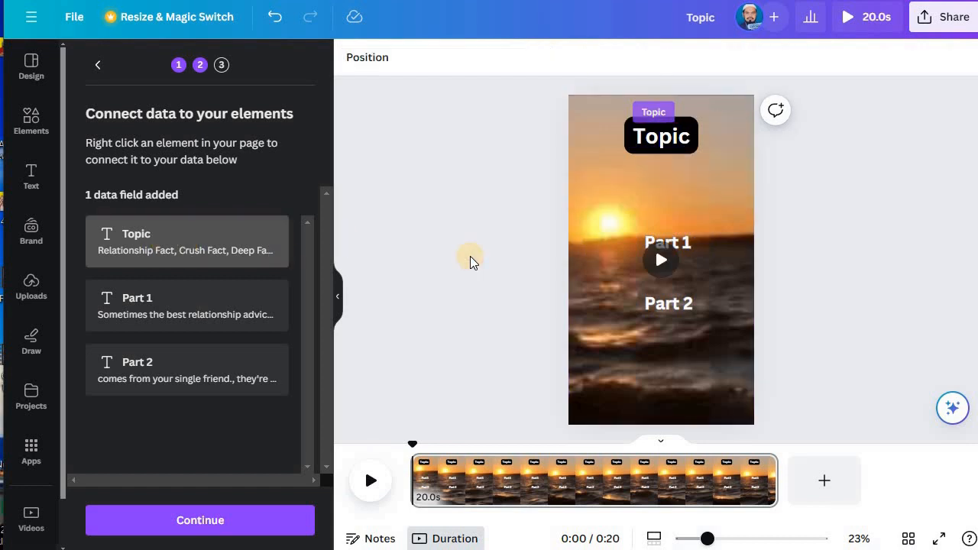
Connect the "Part 1" text on the page to the Part 1 data field
{"action": "left_click", "coordinate": [686, 250]}
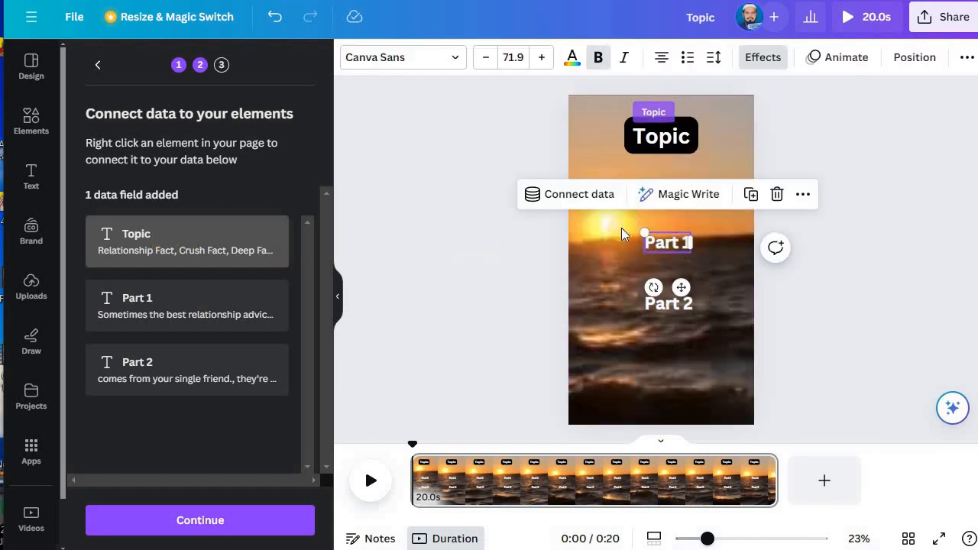
{"action": "left_click", "coordinate": [573, 195]}
{"action": "left_click", "coordinate": [566, 345]}
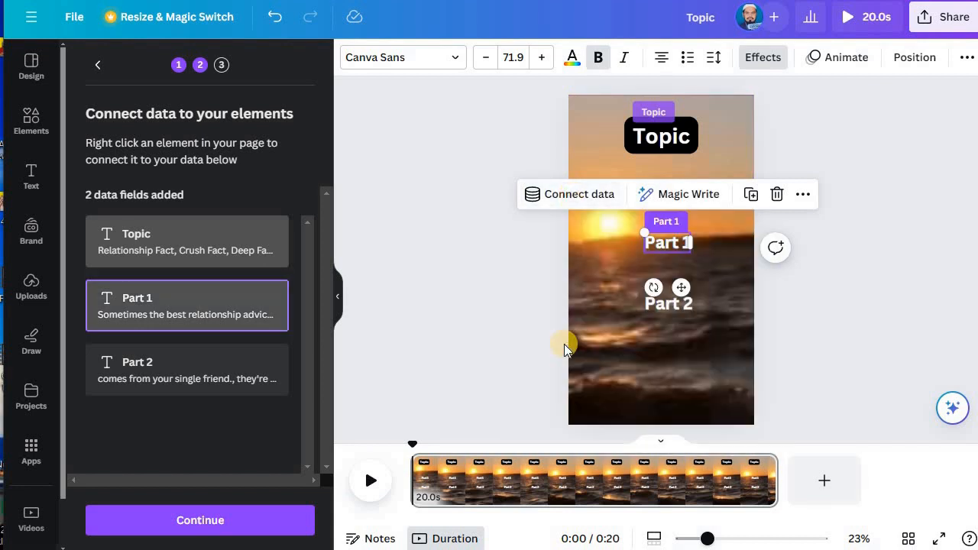
Connect the "Part 2" text on the page to the Part 2 data field
{"action": "left_click", "coordinate": [665, 309]}
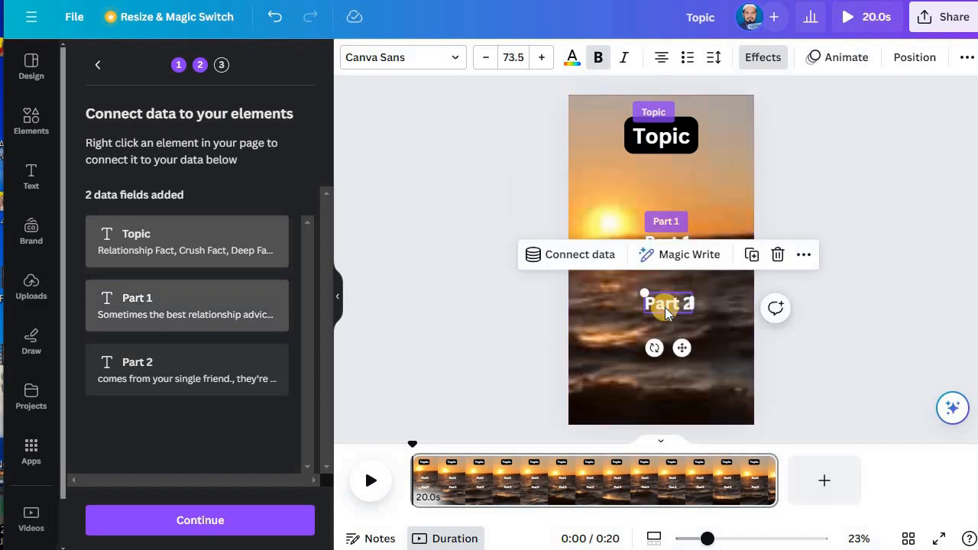
{"action": "left_click", "coordinate": [566, 254]}
{"action": "left_click", "coordinate": [574, 433]}
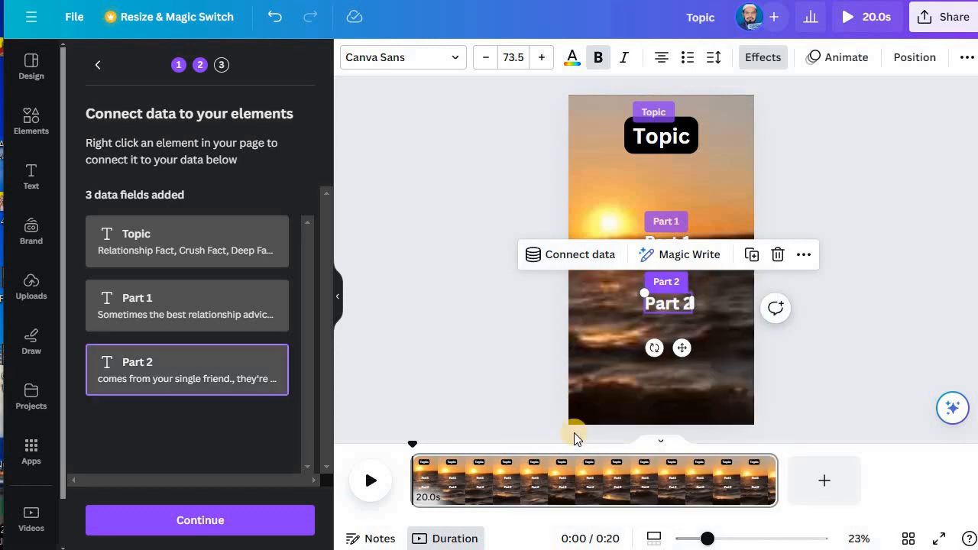
{"action": "left_click", "coordinate": [421, 355]}
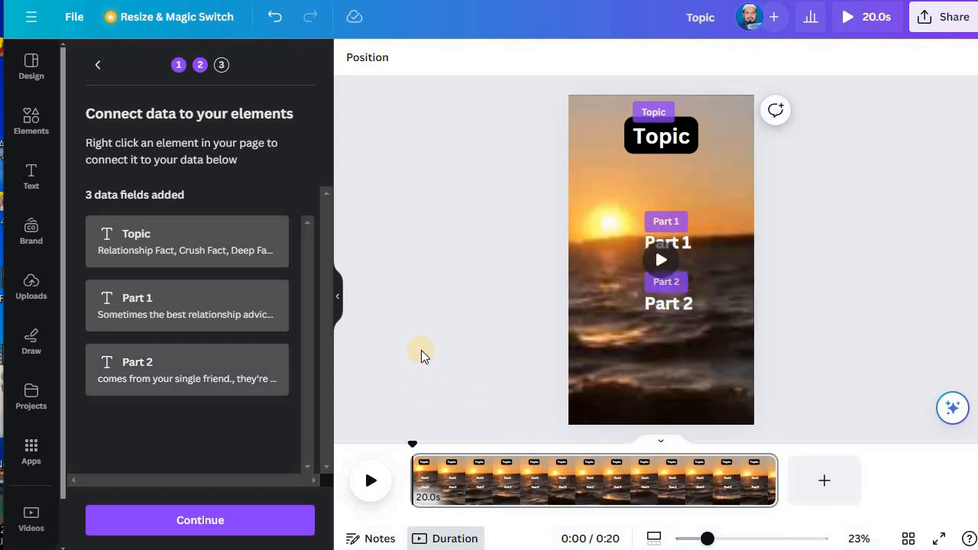
Generate the designs from all 102 data rows and preview the first generated video
{"action": "left_click", "coordinate": [191, 521]}
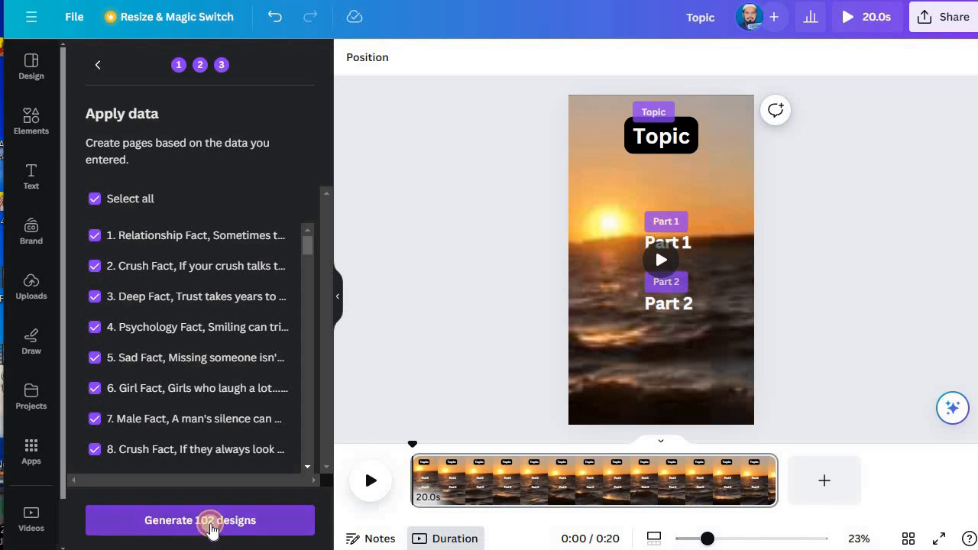
{"action": "left_click", "coordinate": [210, 526]}
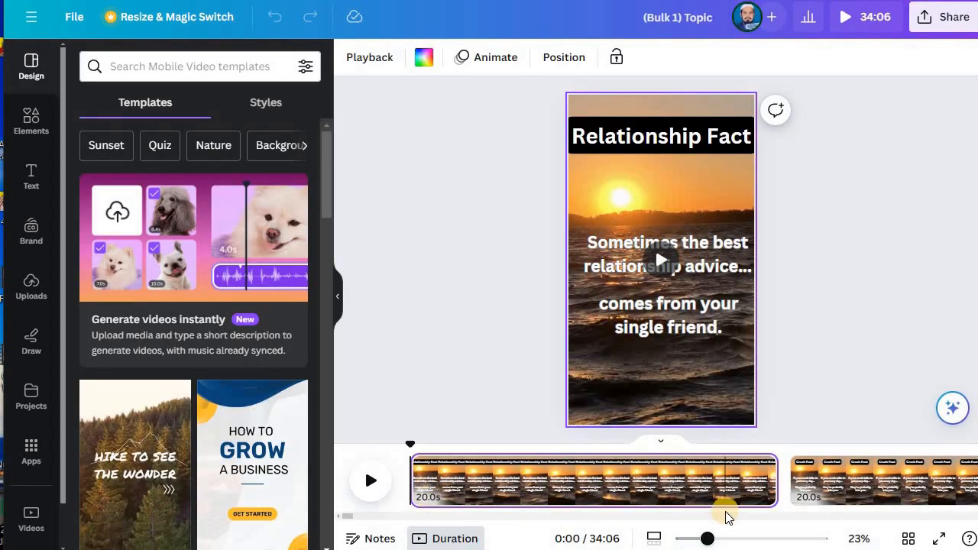
{"action": "mouse_move", "coordinate": [344, 517]}
{"action": "left_mouse_down"}
{"action": "mouse_move", "coordinate": [507, 521]}
{"action": "mouse_move", "coordinate": [343, 515]}
{"action": "left_mouse_up"}
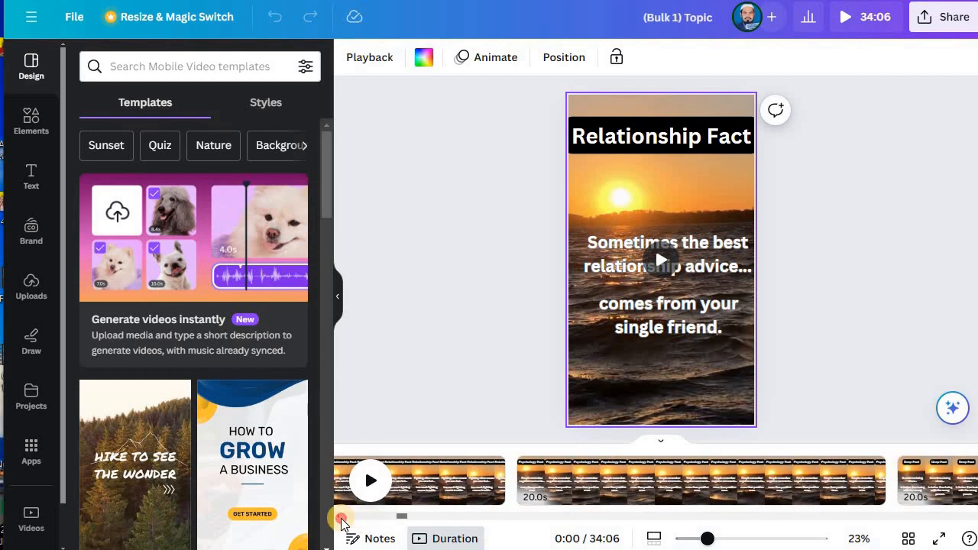
{"action": "left_click", "coordinate": [368, 481]}
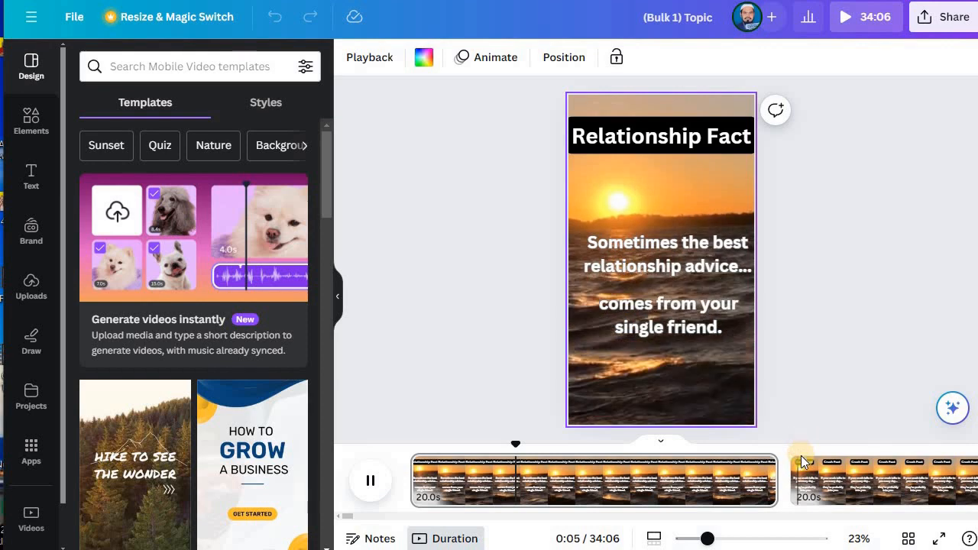
{"action": "left_click", "coordinate": [370, 486]}
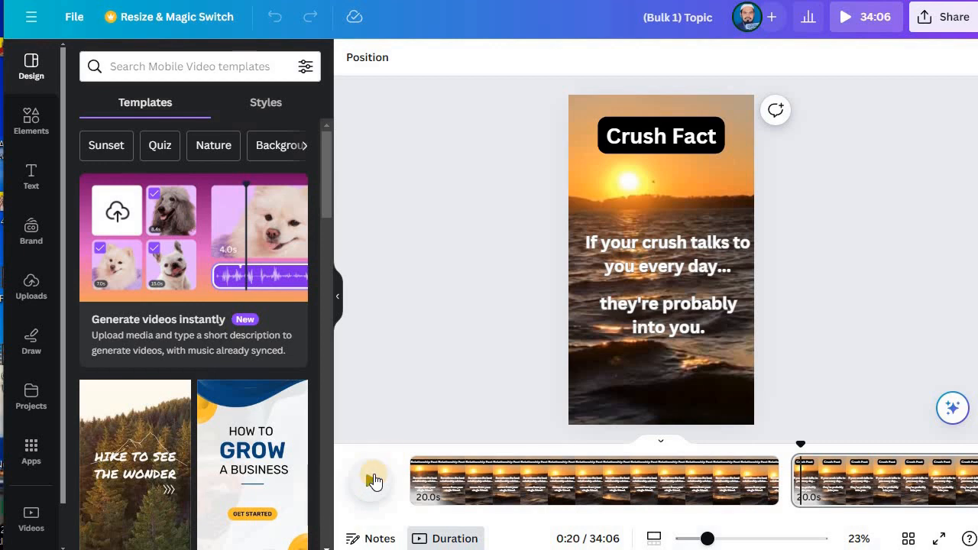
Try to download all pages together as an MP4 video
{"action": "left_click", "coordinate": [928, 30]}
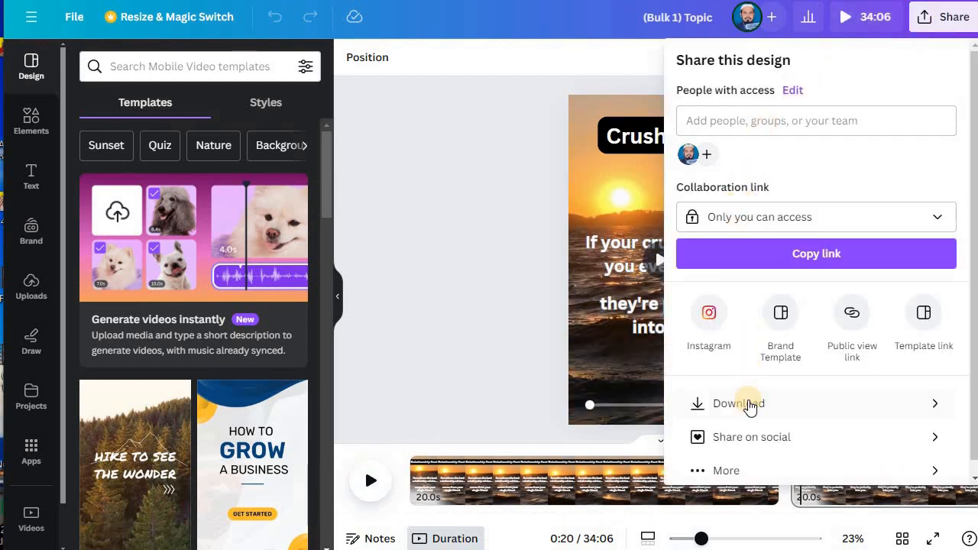
{"action": "left_click", "coordinate": [750, 405]}
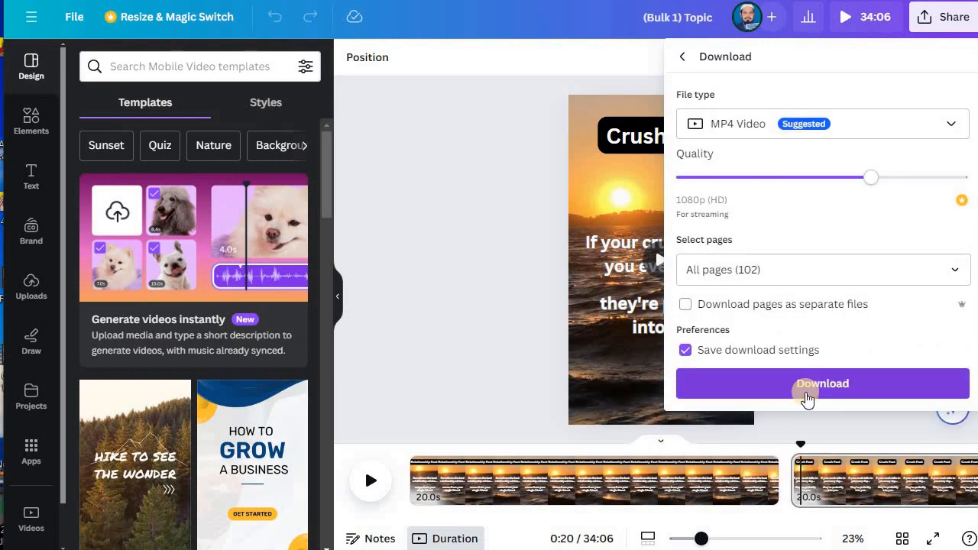
{"action": "left_click", "coordinate": [807, 394]}
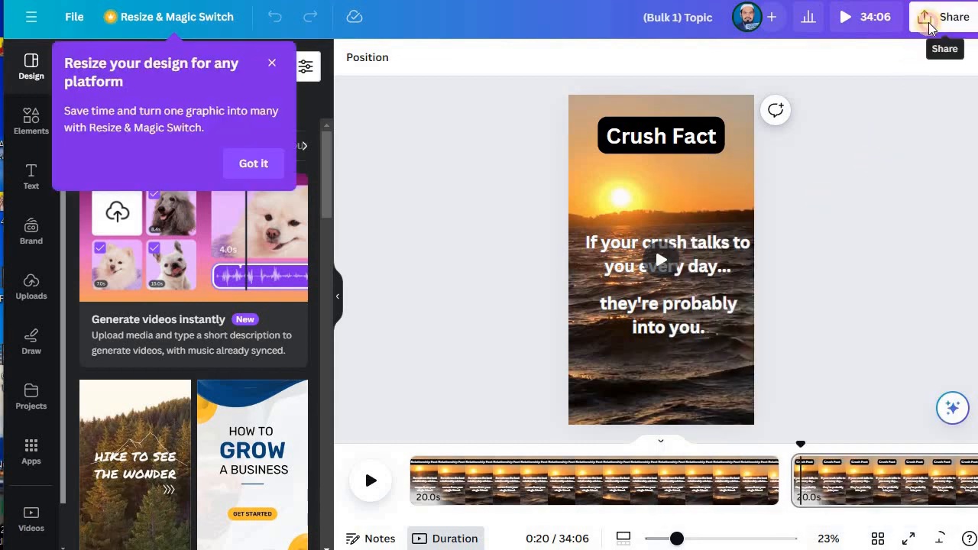
Download all pages as separate MP4 video files, saving them as the zipped folder "(Bulk 1) Topic" on the Desktop
{"action": "left_click", "coordinate": [930, 29]}
{"action": "scroll", "coordinate": [802, 342], "scroll_direction": "down", "scroll_amount": 1}
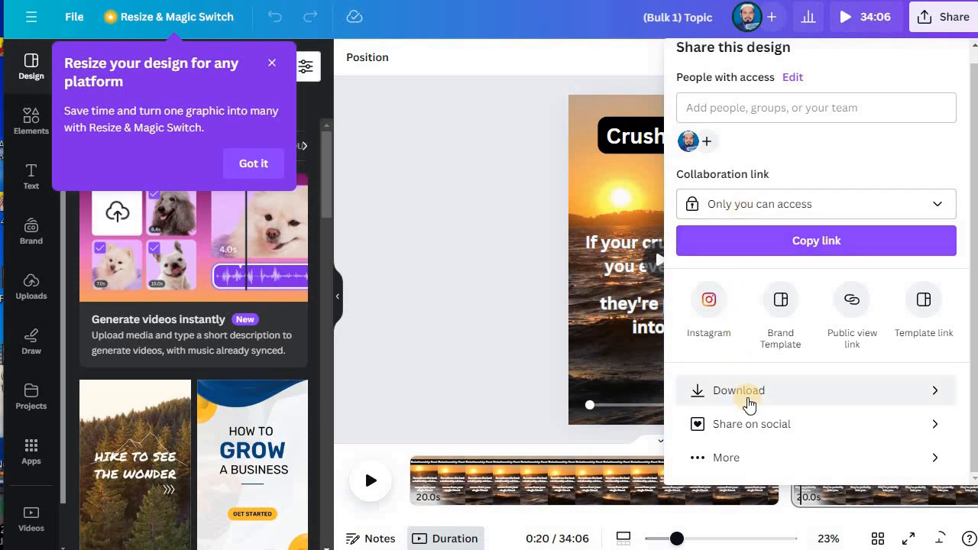
{"action": "left_click", "coordinate": [749, 405]}
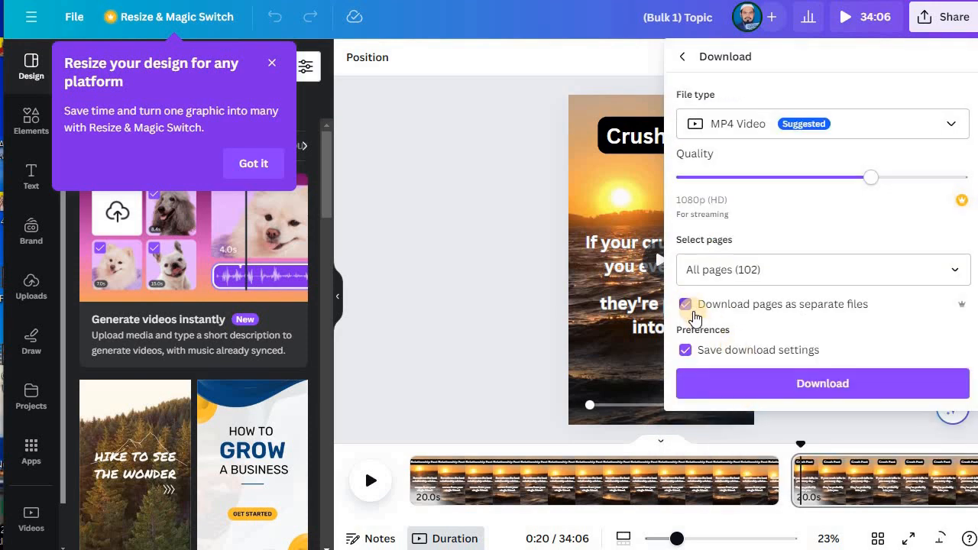
{"action": "left_click", "coordinate": [821, 386]}
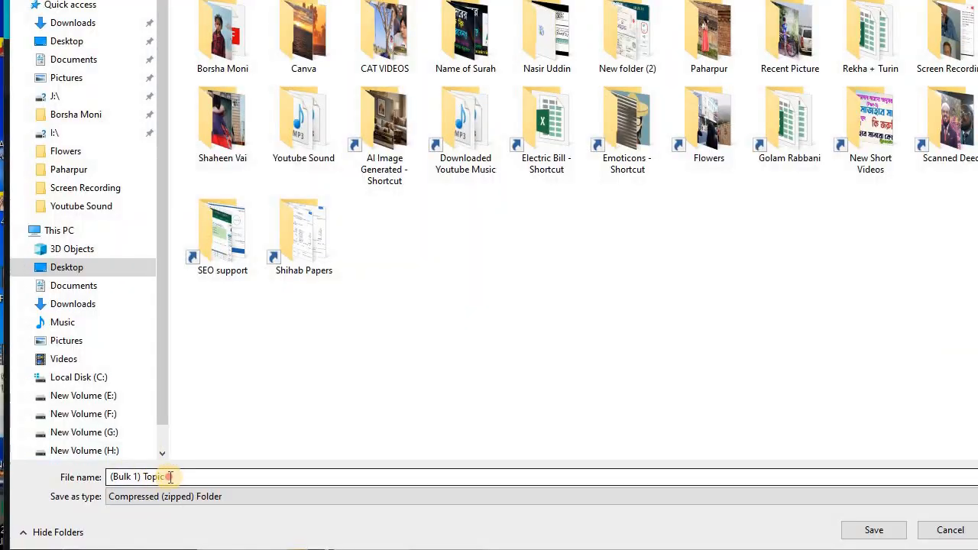
{"action": "left_click", "coordinate": [170, 476]}
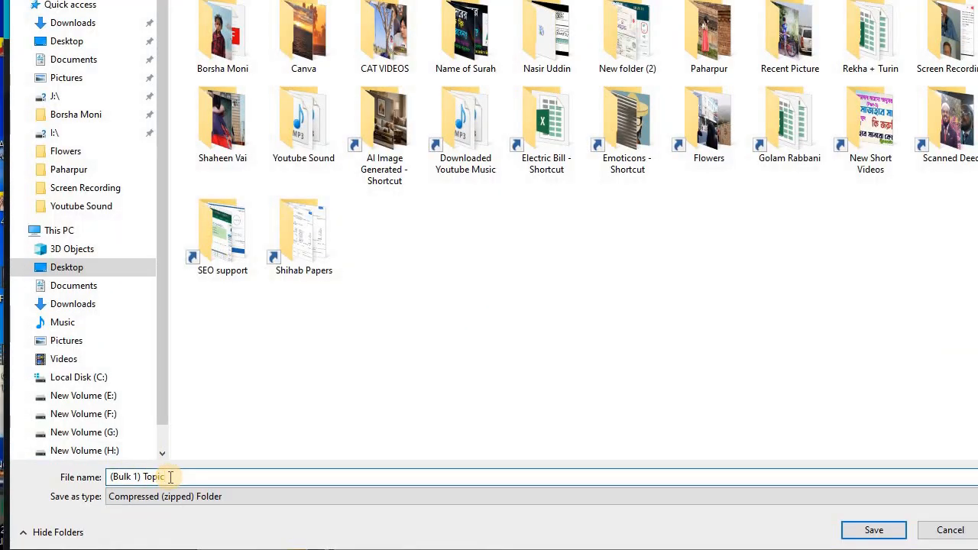
{"action": "left_click", "coordinate": [871, 535]}
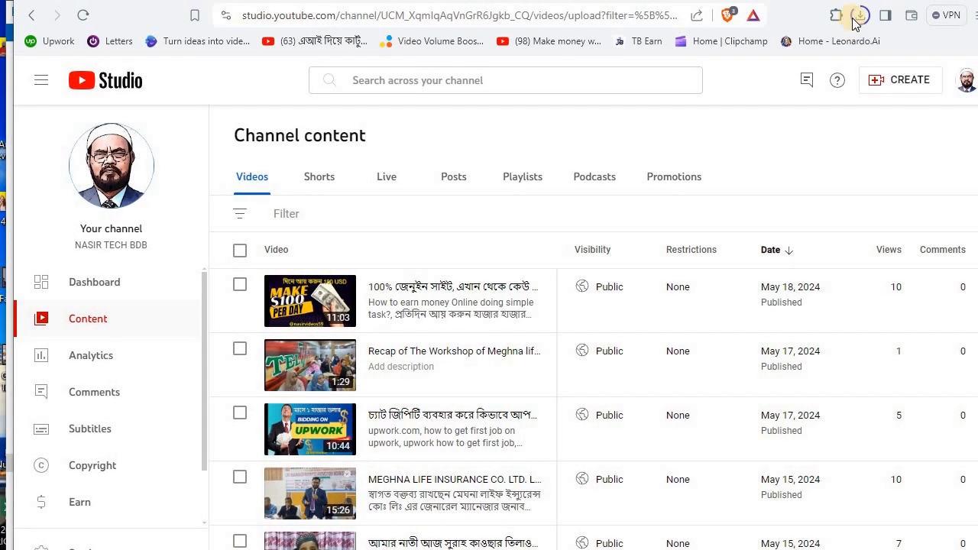
Check the browser's download progress for (Bulk 1) Topic.zip and show the finished file in its folder
{"action": "left_click", "coordinate": [857, 18]}
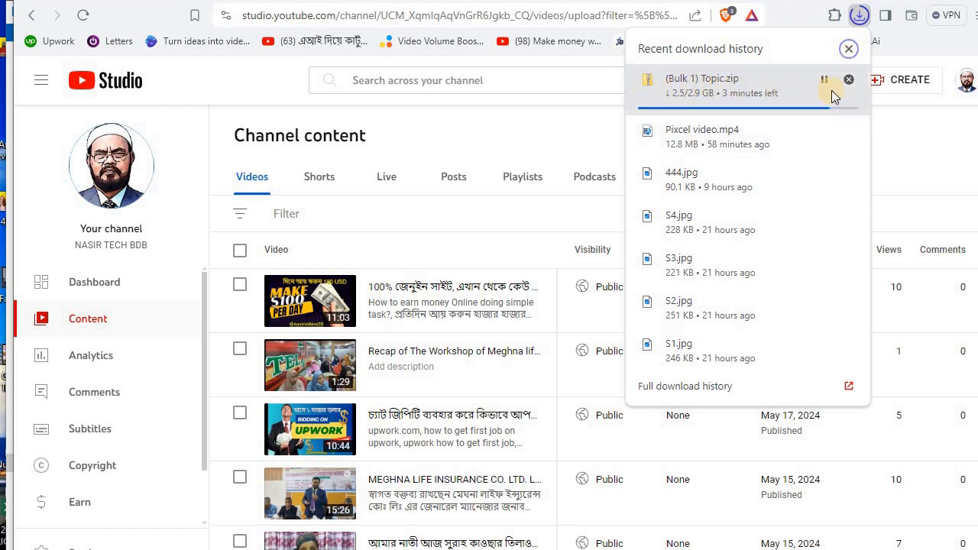
{"action": "left_click", "coordinate": [899, 33]}
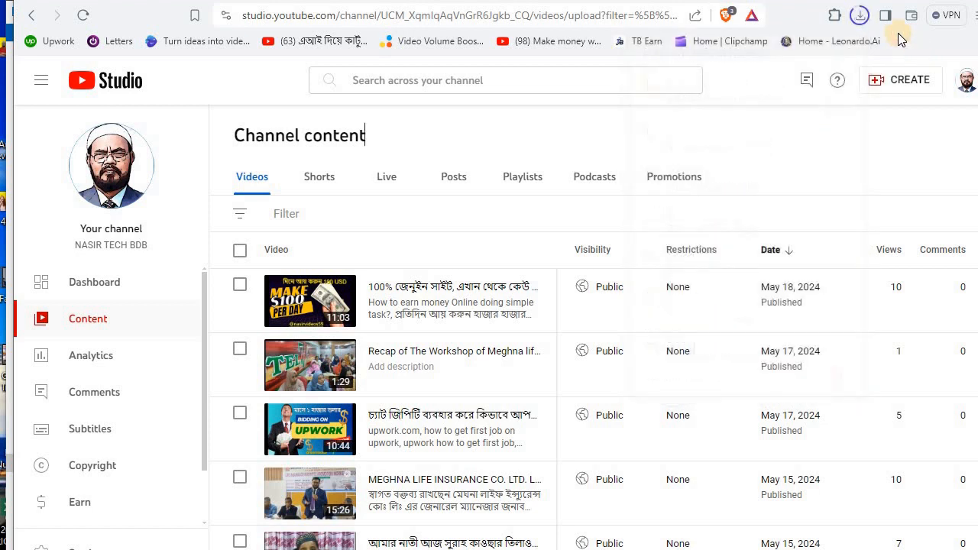
{"action": "left_click", "coordinate": [861, 17]}
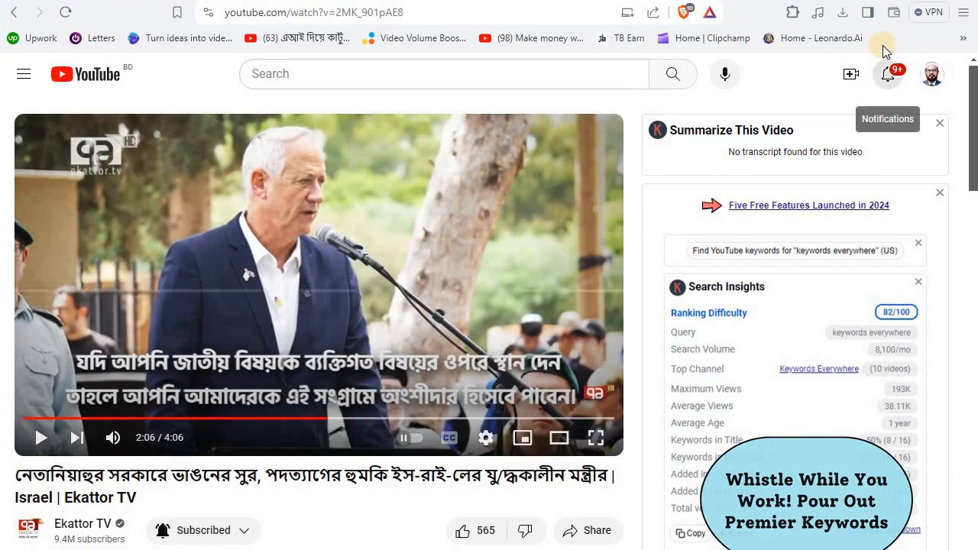
{"action": "left_click", "coordinate": [842, 17]}
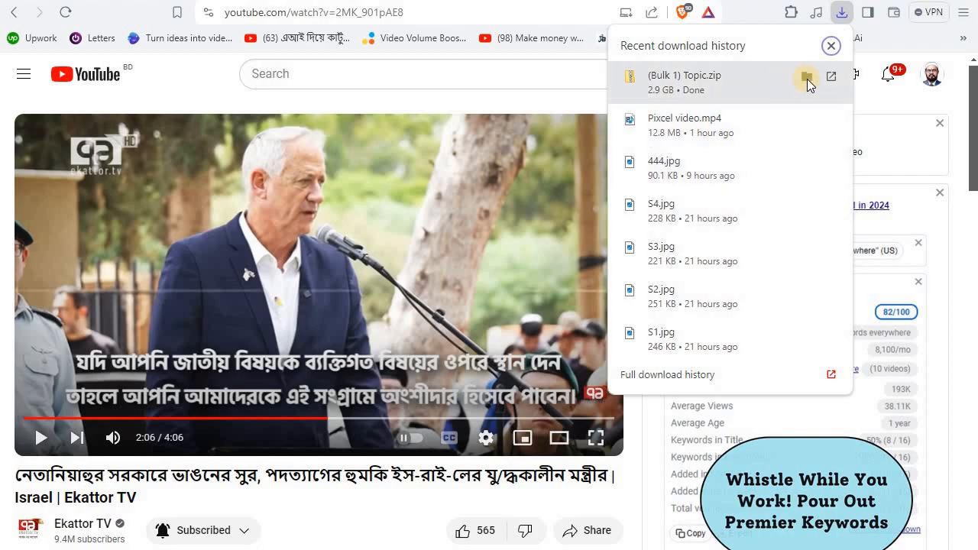
{"action": "left_click", "coordinate": [808, 79]}
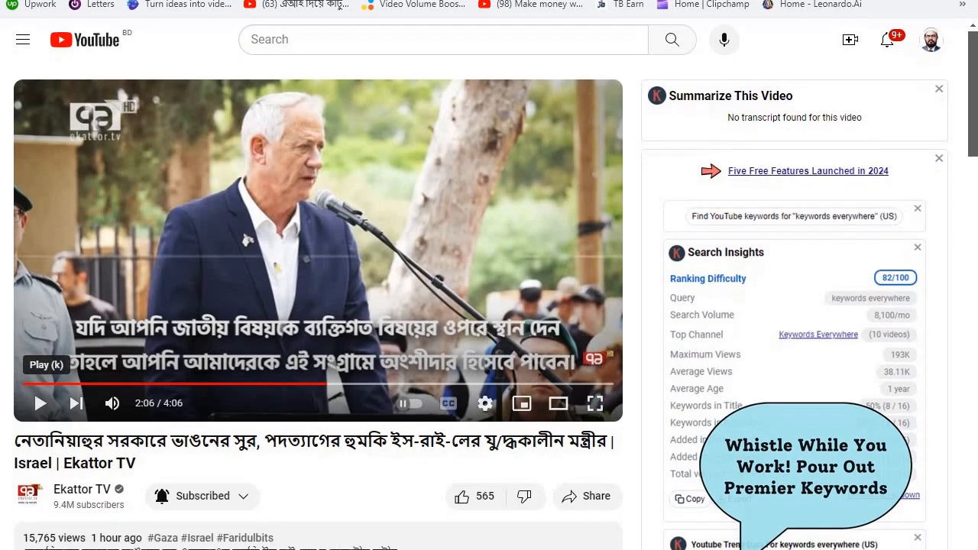
{"action": "left_click", "coordinate": [807, 42]}
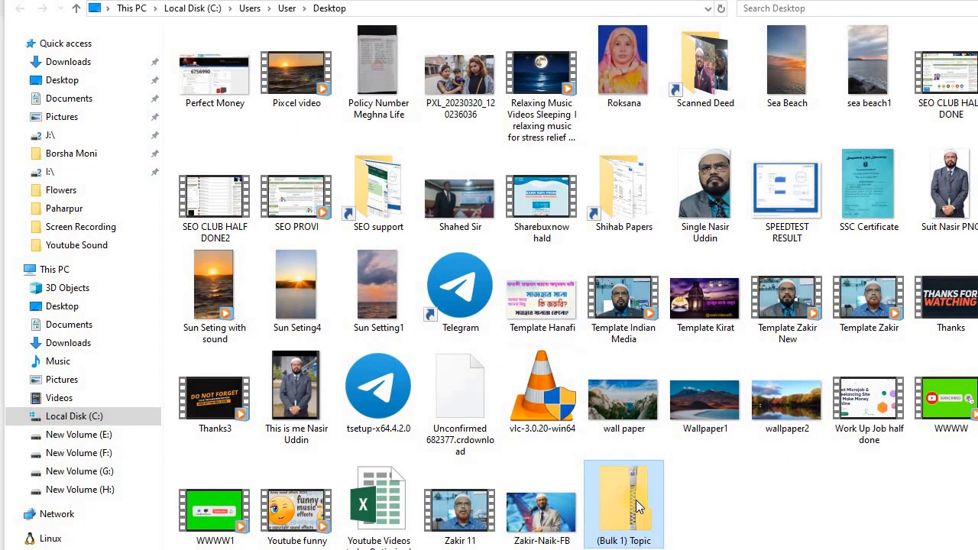
Start extracting the (Bulk 1) Topic archive and browse to New Volume (E:) for its destination
{"action": "right_click", "coordinate": [637, 503]}
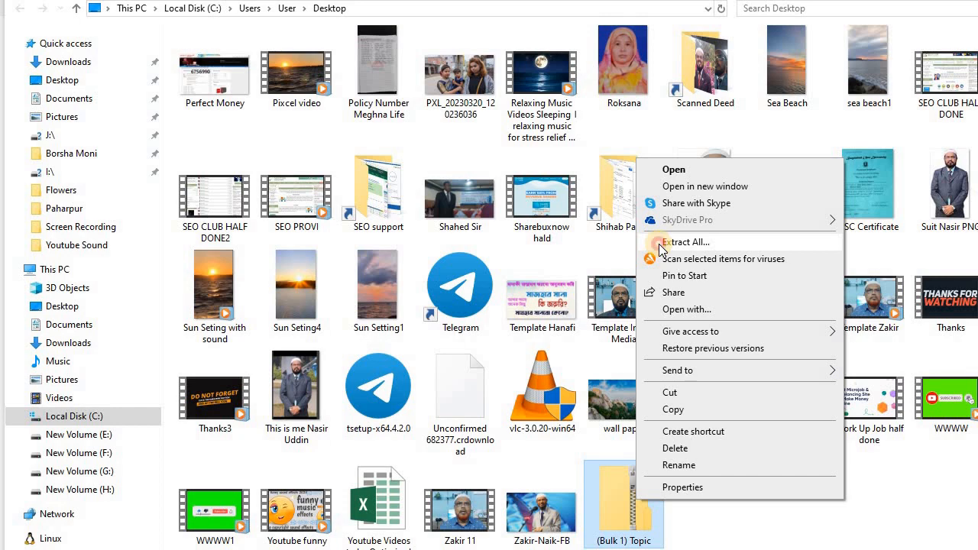
{"action": "left_click", "coordinate": [684, 242]}
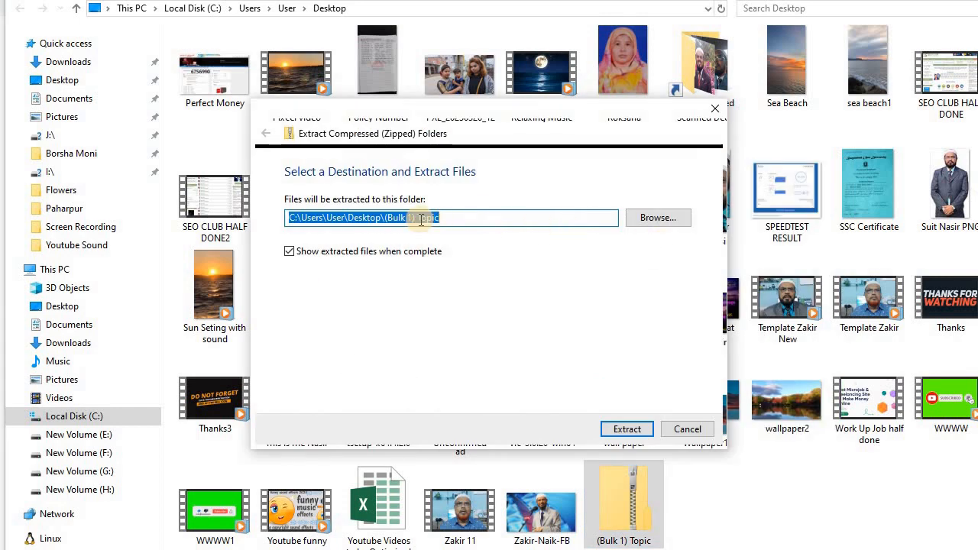
{"action": "left_click", "coordinate": [651, 218]}
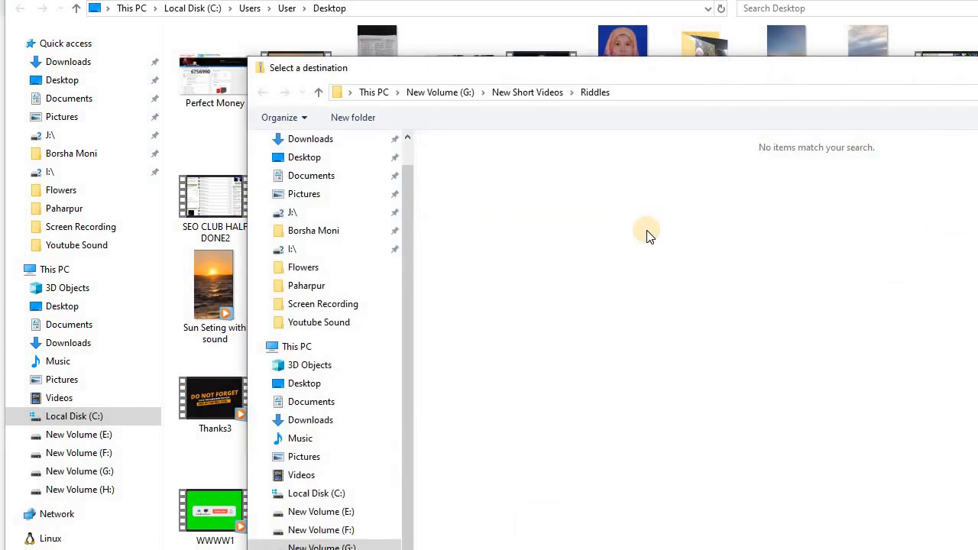
{"action": "scroll", "coordinate": [349, 448], "scroll_direction": "down", "scroll_amount": 1}
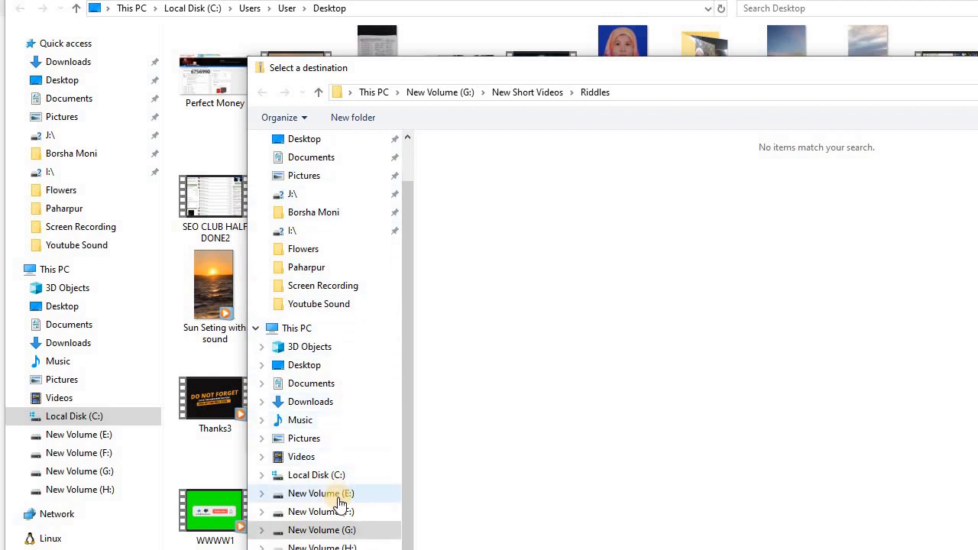
{"action": "left_click", "coordinate": [340, 495]}
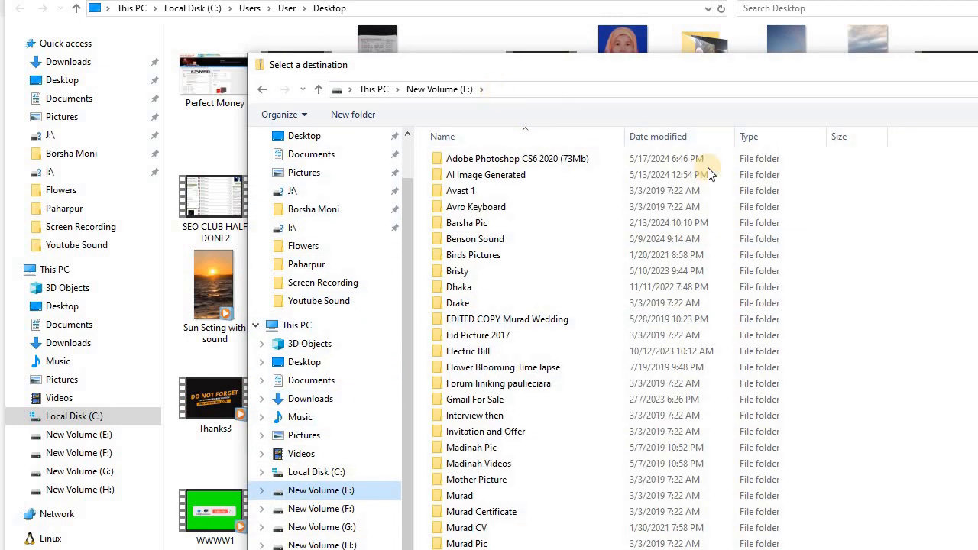
Create a folder named "New Videos For Youtube Shorts" on New Volume (E:)
{"action": "right_click", "coordinate": [909, 250]}
{"action": "mouse_move", "coordinate": [943, 413]}
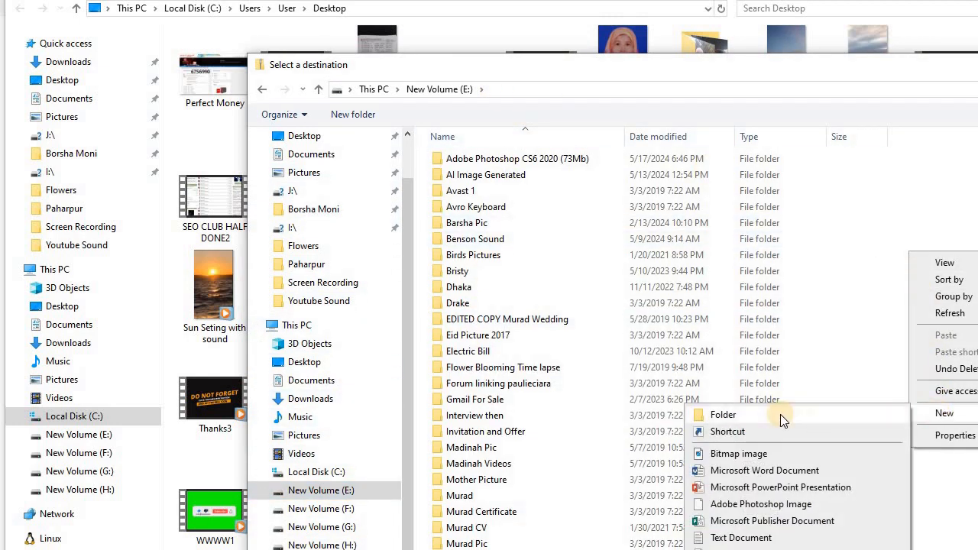
{"action": "left_click", "coordinate": [780, 414]}
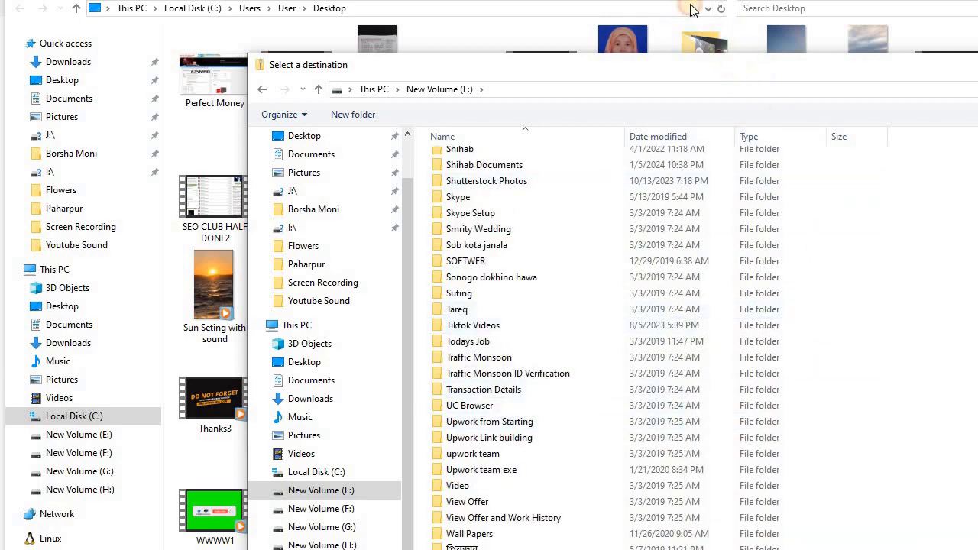
{"action": "left_click_drag", "start_coordinate": [690, 9], "coordinate": [619, 0]}
{"action": "left_click", "coordinate": [436, 475]}
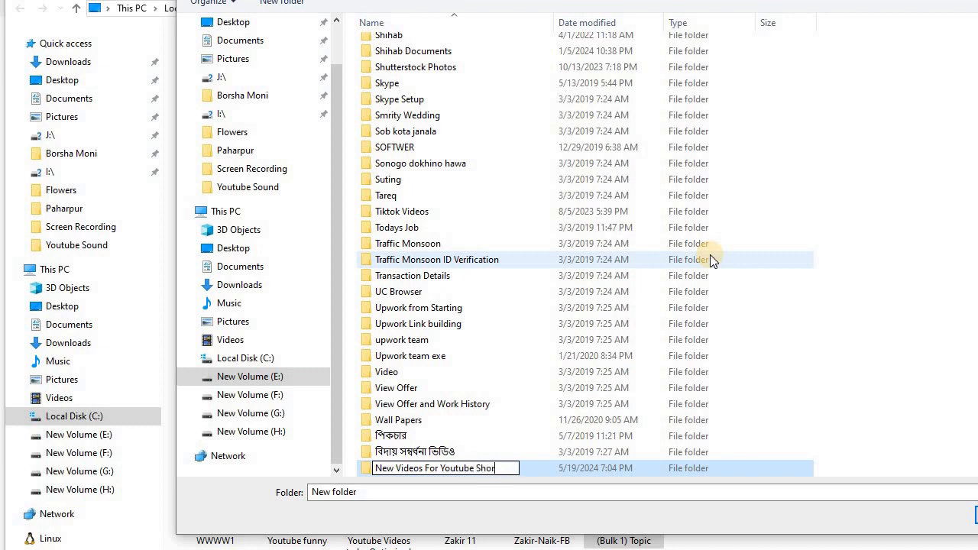
{"action": "key", "text": "Return"}
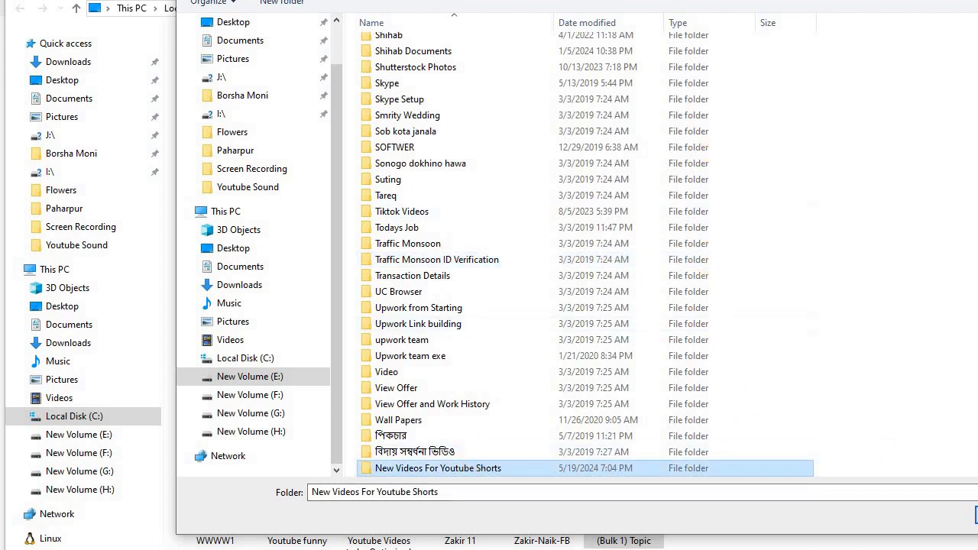
Choose the New Videos For Youtube Shorts folder as the destination and extract the archive there
{"action": "left_click_drag", "start_coordinate": [535, 2], "coordinate": [444, 0]}
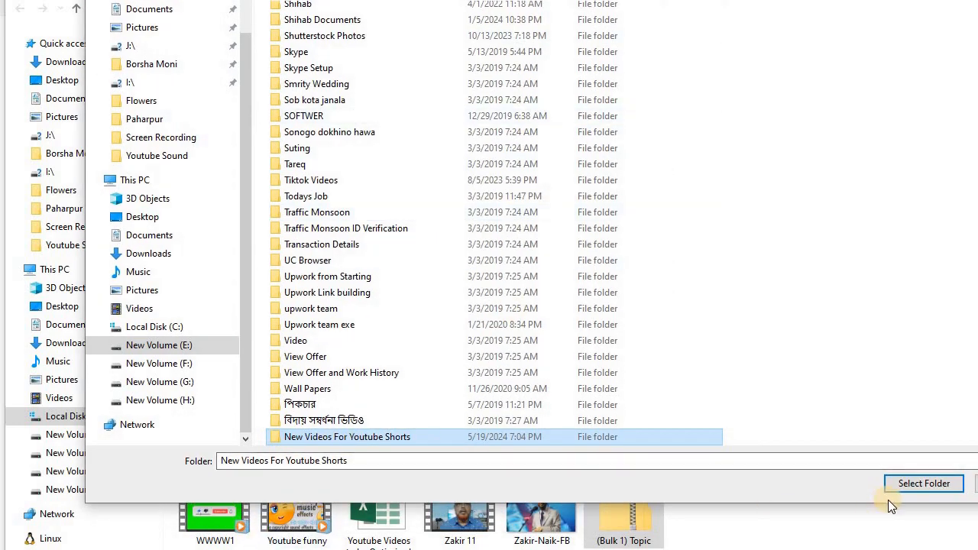
{"action": "left_click", "coordinate": [903, 487]}
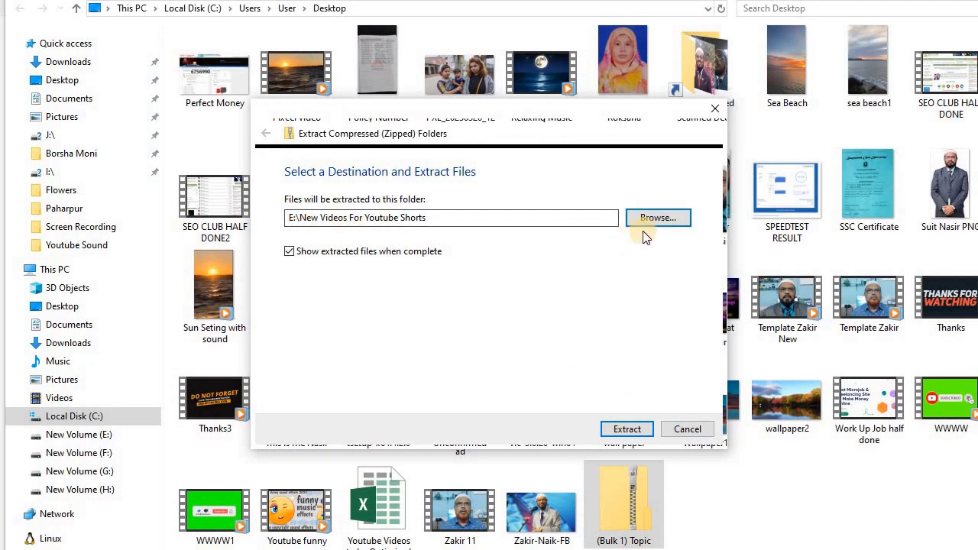
{"action": "left_click", "coordinate": [626, 429]}
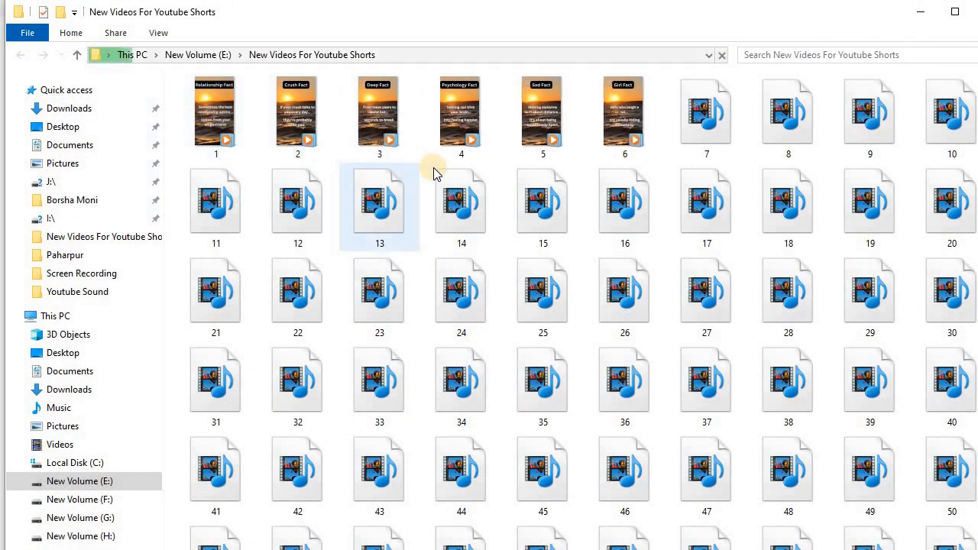
Look through the extracted video files and play video 102, pausing it partway
{"action": "scroll", "coordinate": [771, 255], "scroll_direction": "down", "scroll_amount": 5}
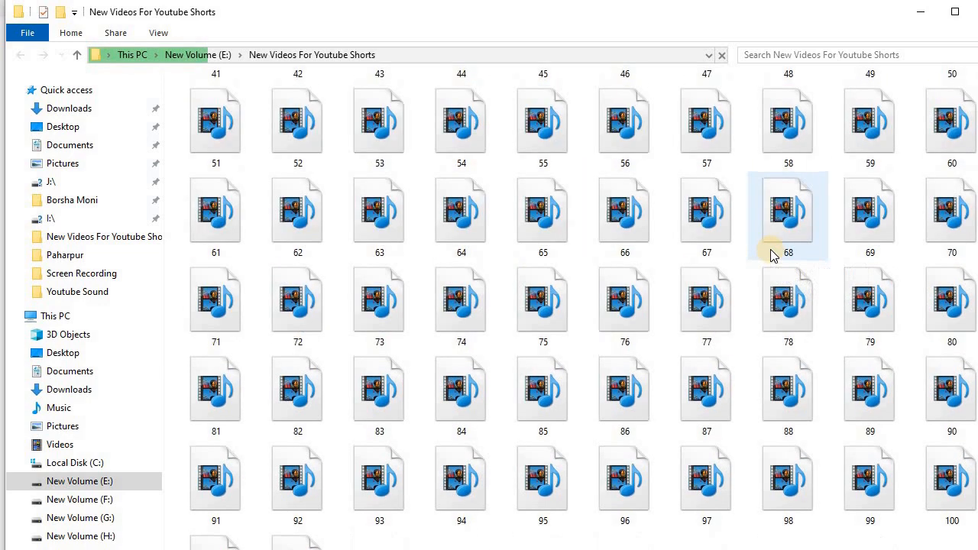
{"action": "scroll", "coordinate": [771, 254], "scroll_direction": "up", "scroll_amount": 4}
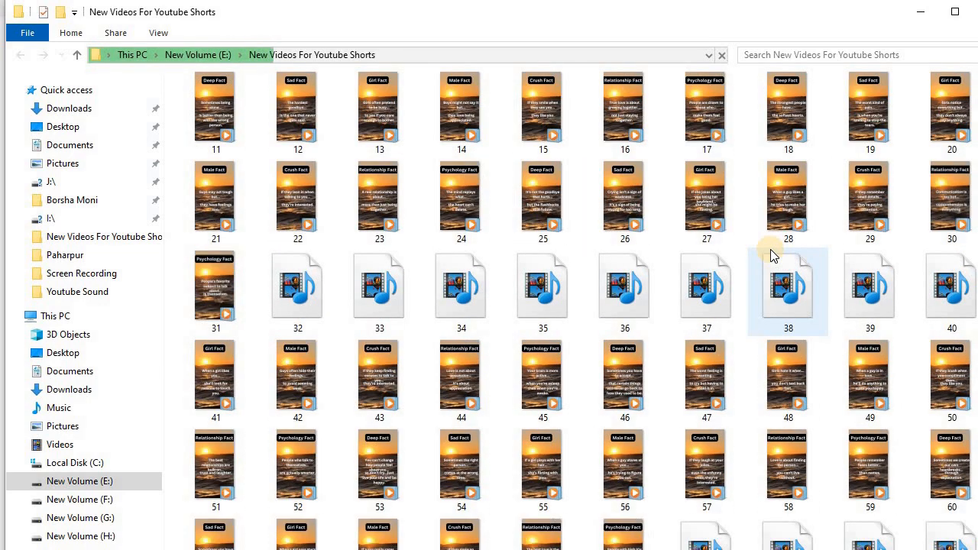
{"action": "scroll", "coordinate": [770, 249], "scroll_direction": "down", "scroll_amount": 4}
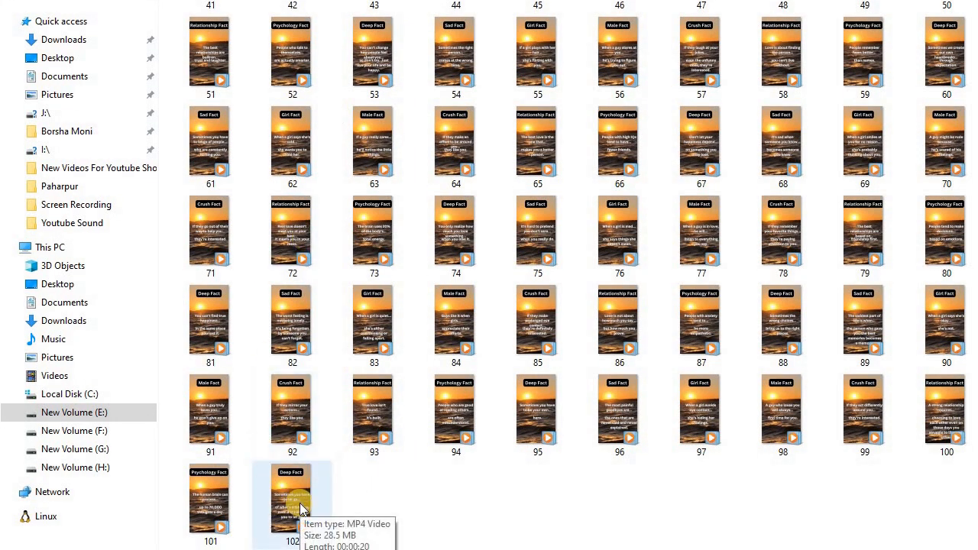
{"action": "left_click", "coordinate": [301, 510]}
{"action": "right_click", "coordinate": [301, 509]}
{"action": "left_click", "coordinate": [325, 217]}
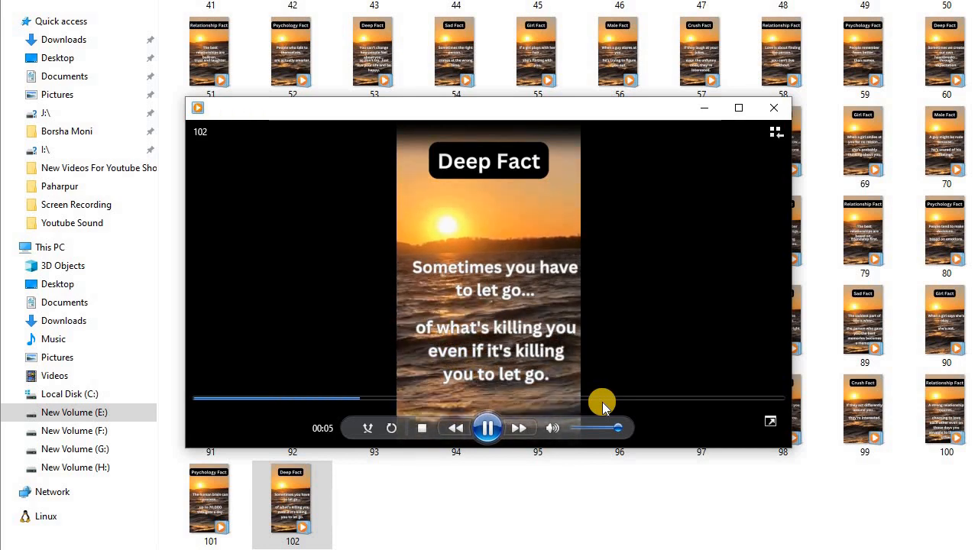
{"action": "left_click", "coordinate": [493, 430]}
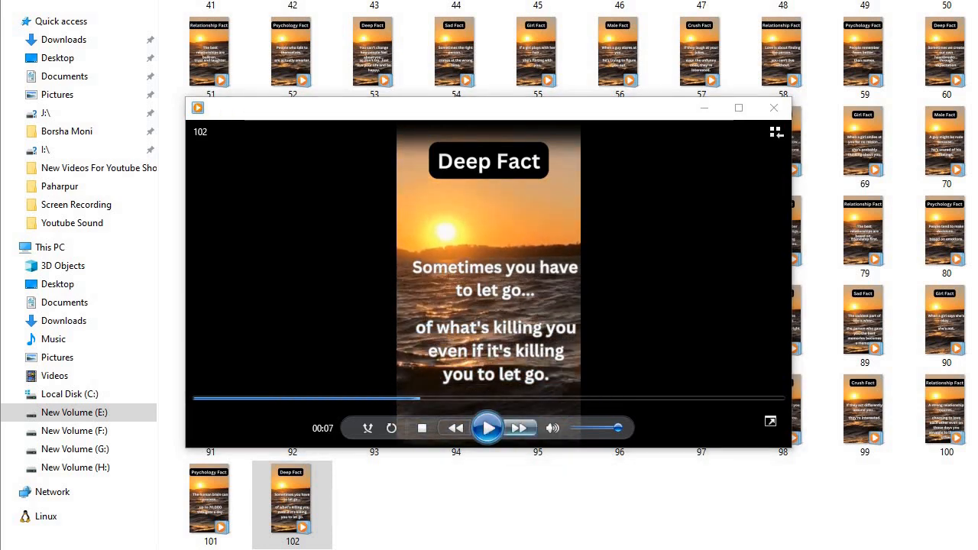